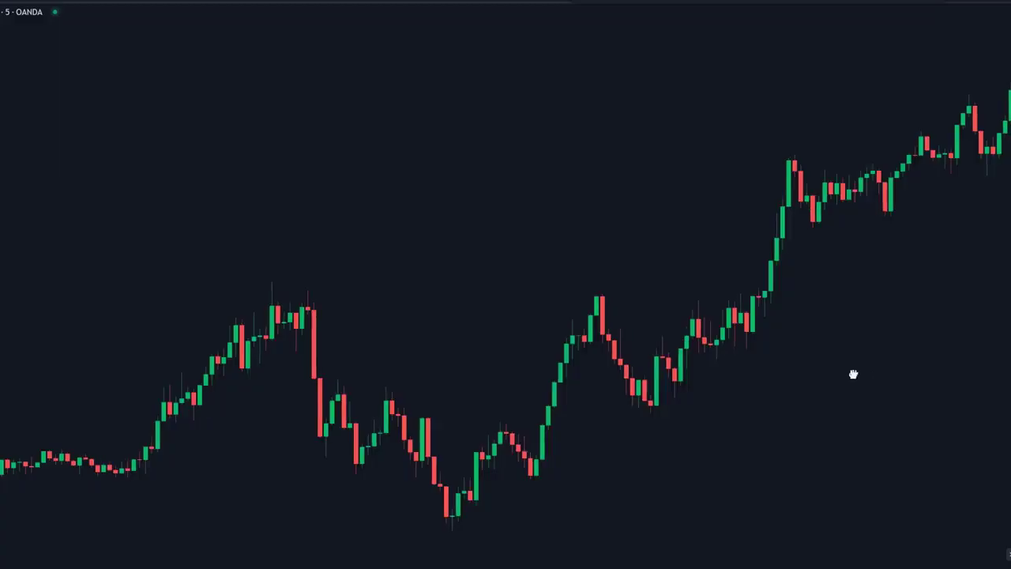
Step: Pan across the GBPJPY 5-minute chart to review recent price swings
drag(853, 374, 204, 521)
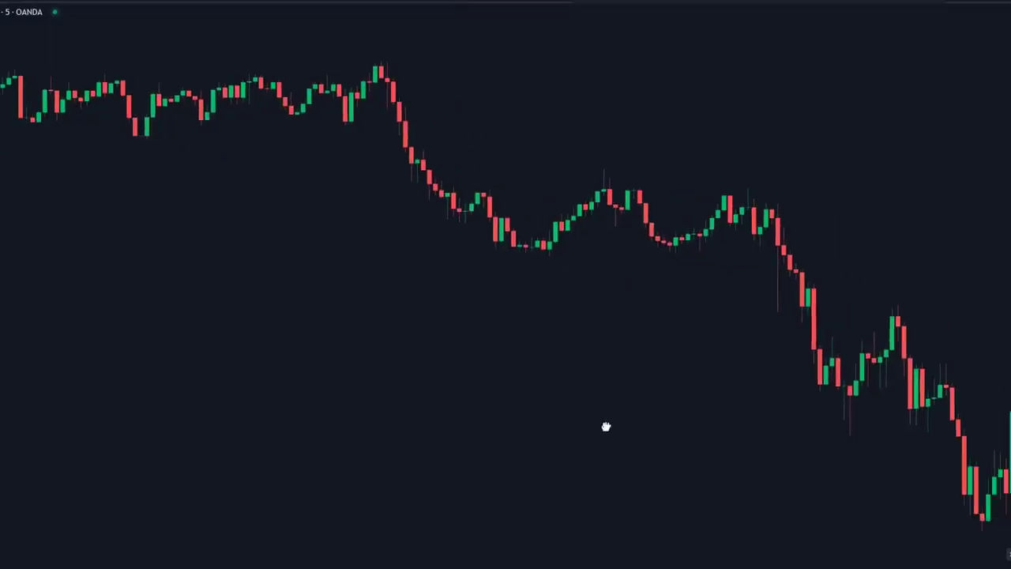
drag(605, 424, 124, 403)
drag(956, 282, 718, 279)
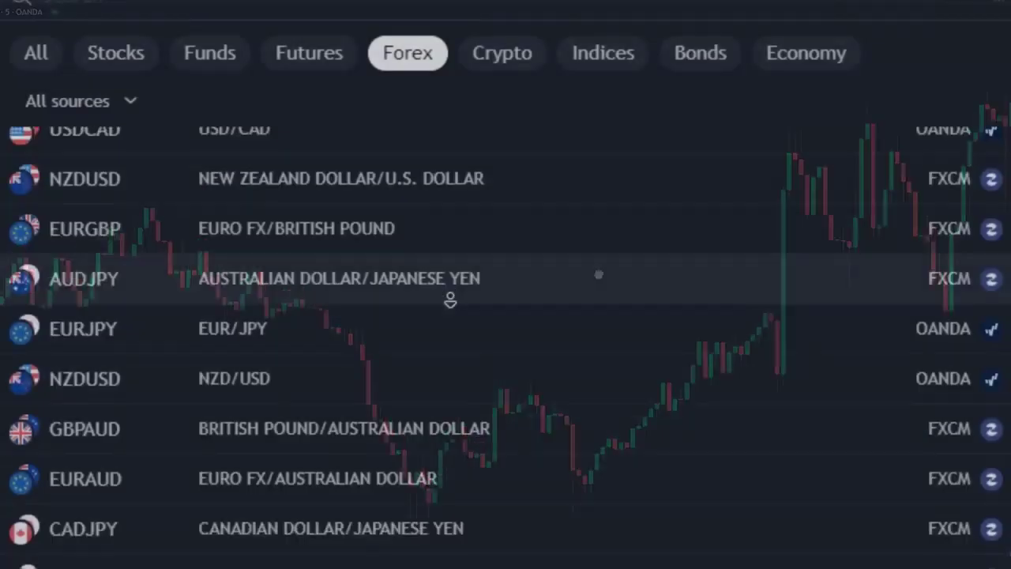
scroll(450, 323, down, 3)
scroll(450, 323, down, 10)
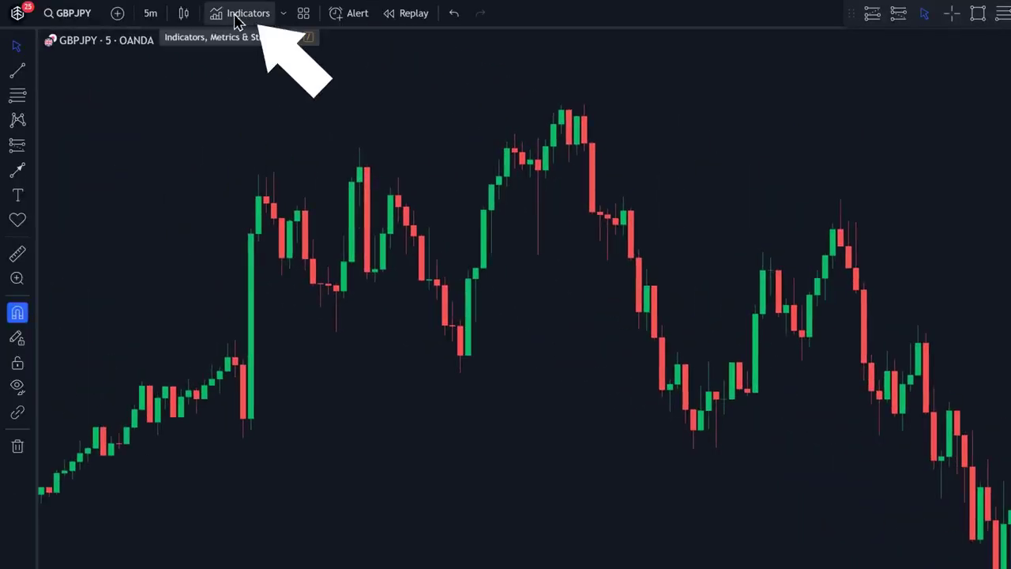
Step: Search 'MEDIAN PROXIMITY PERCENTILE' and add the AlgoAlpha oscillator to the chart
click(246, 20)
text(MEDIAN PROXIMITY P)
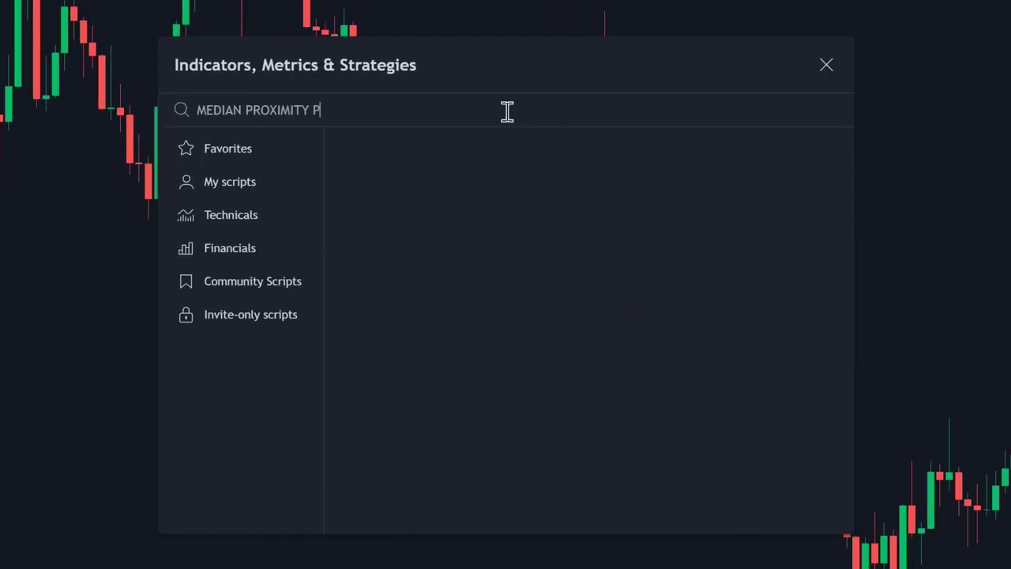
text(ERCENTILE)
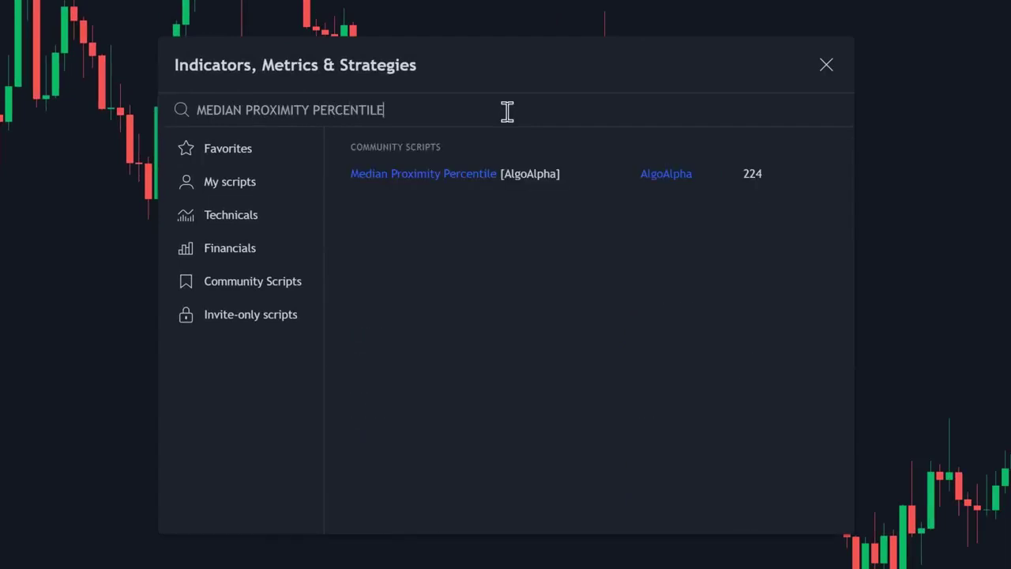
key(ctrl+a)
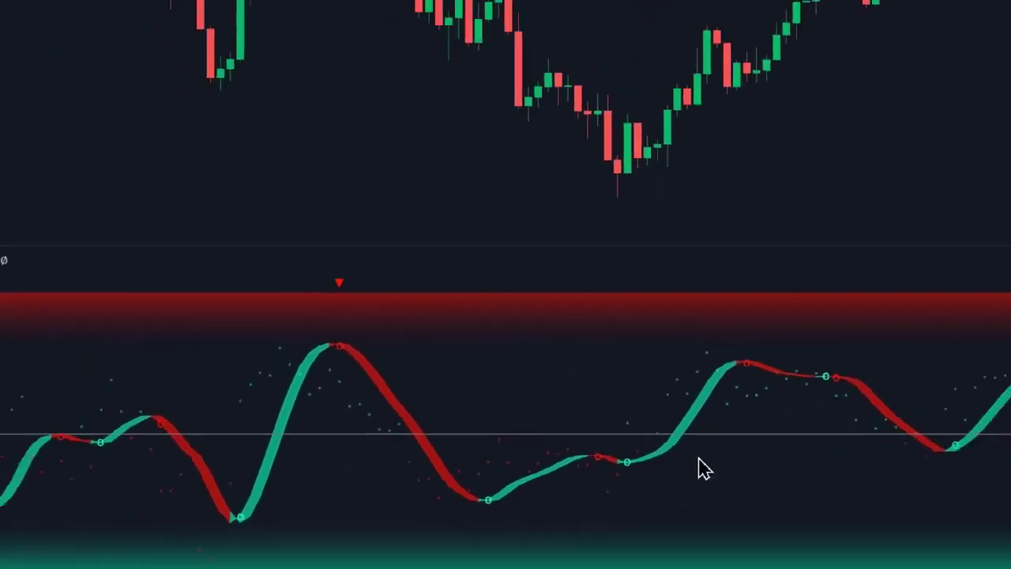
double_click(499, 391)
click(270, 133)
mouse_move(421, 113)
mouse_down()
mouse_move(277, 65)
mouse_move(174, 20)
mouse_move(174, 11)
mouse_up()
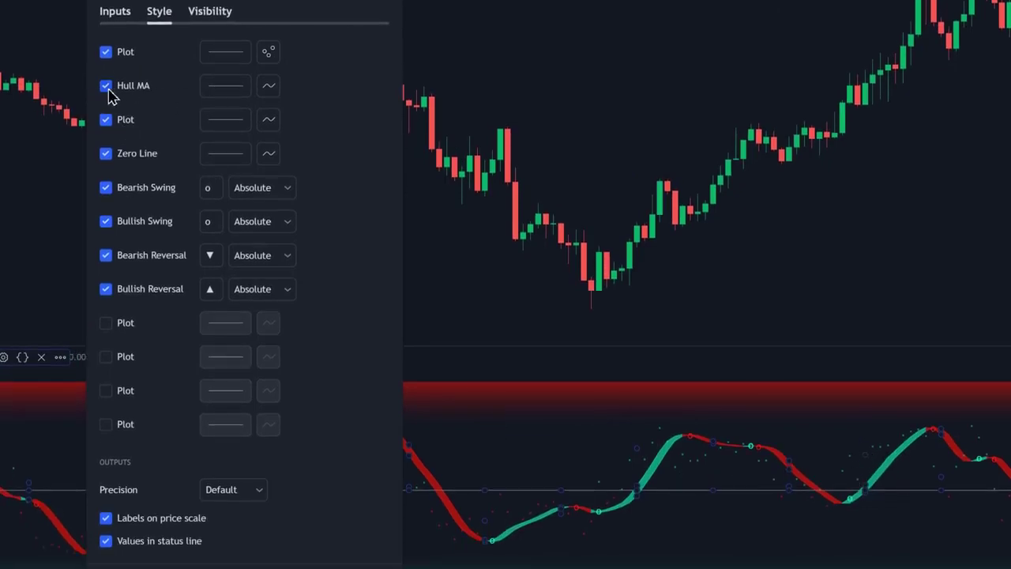
click(107, 89)
click(108, 88)
click(108, 89)
click(108, 89)
click(109, 88)
click(108, 89)
click(108, 89)
click(108, 89)
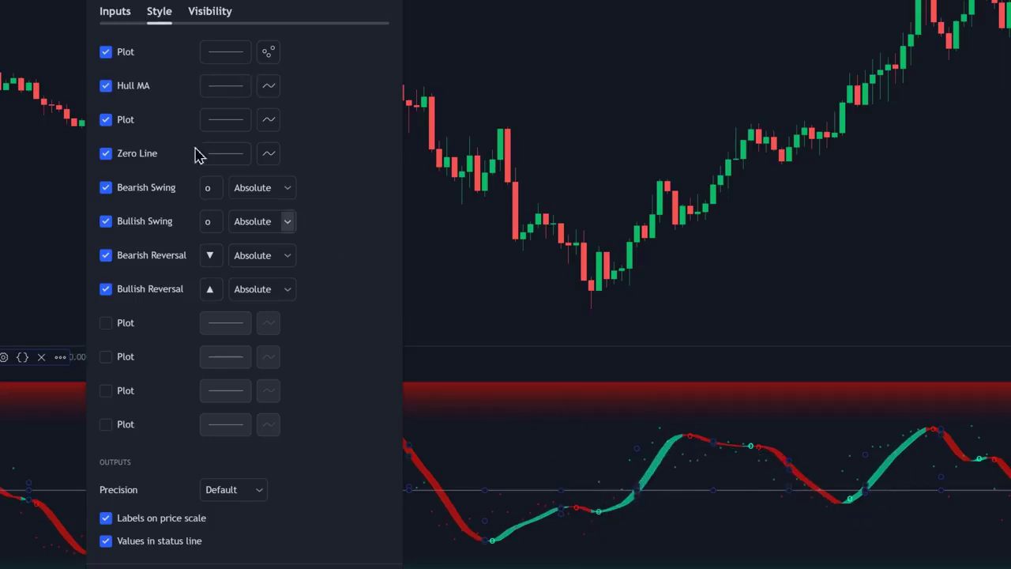
click(107, 125)
click(108, 124)
click(107, 124)
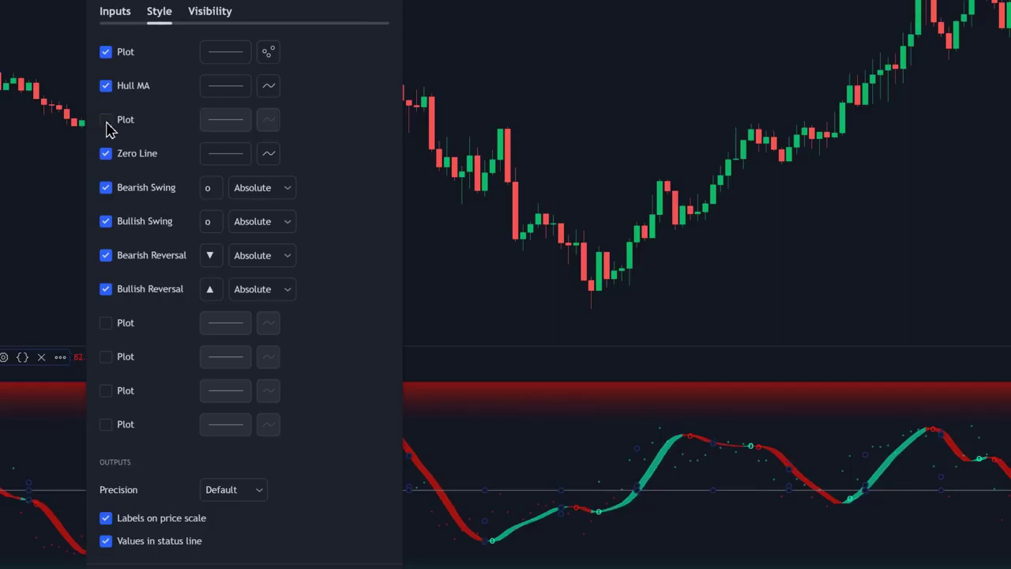
click(107, 125)
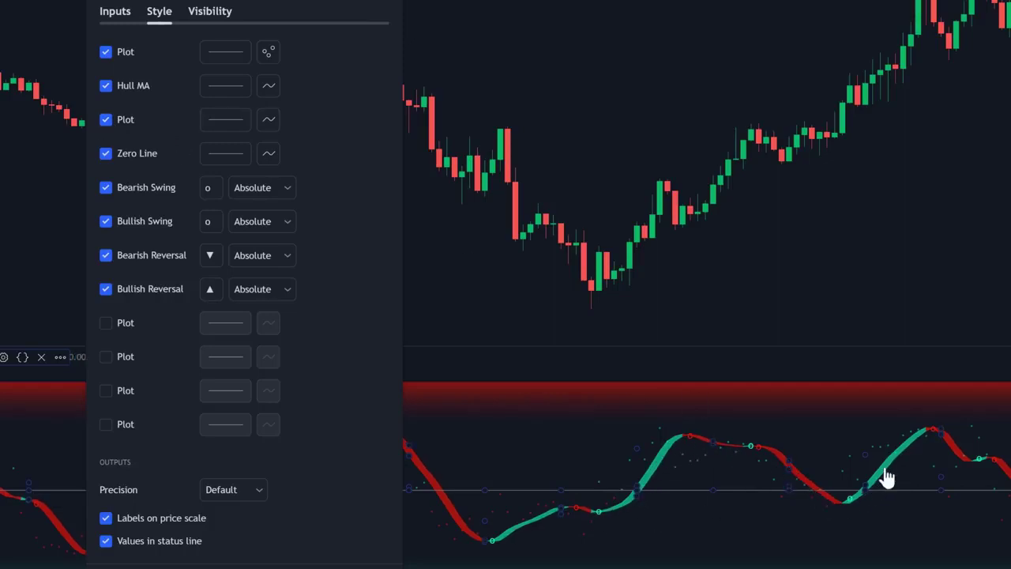
key(Escape)
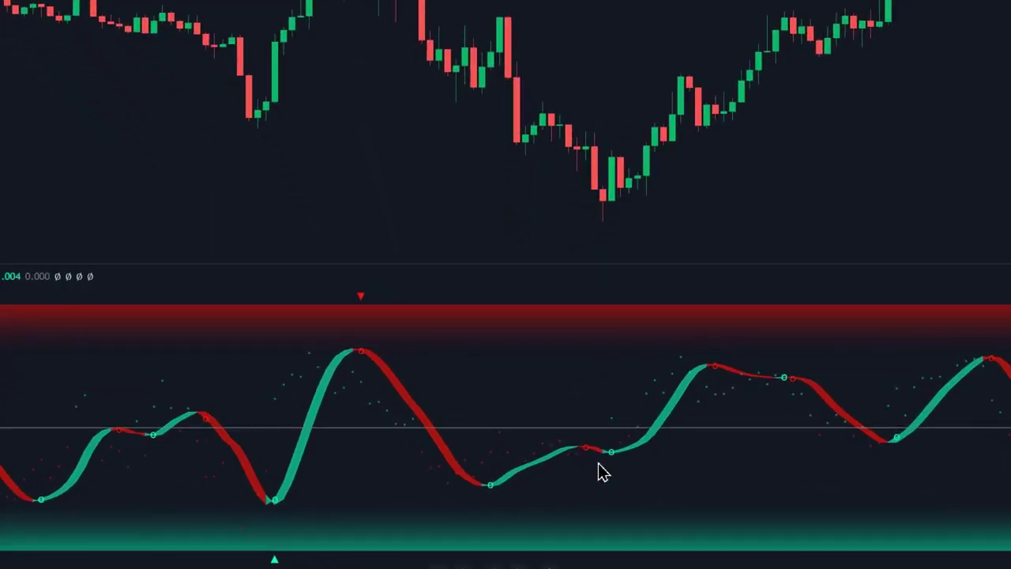
Step: In the oscillator settings, toggle the Bearish and Bullish Swing markers off and back on
double_click(490, 485)
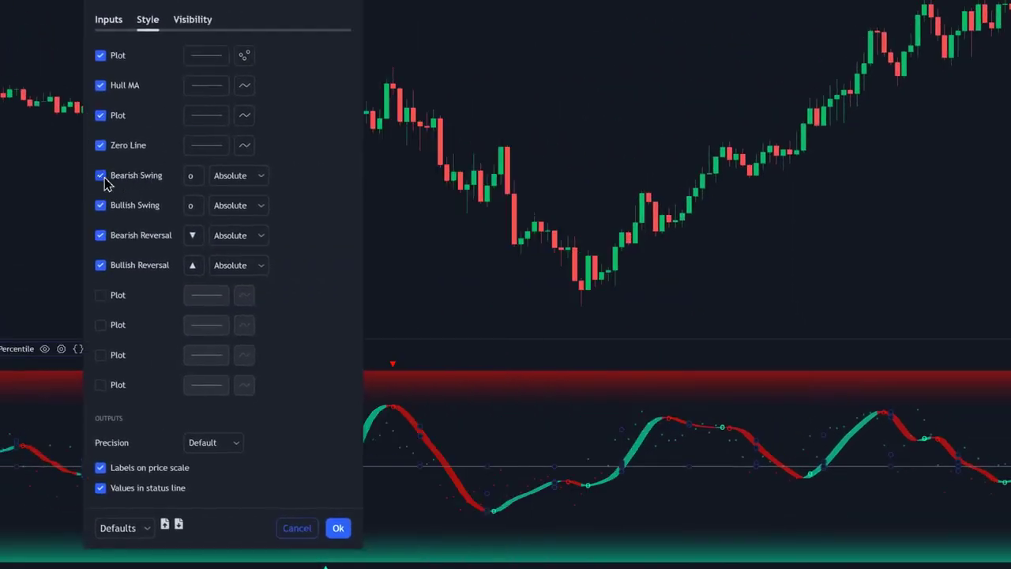
click(101, 176)
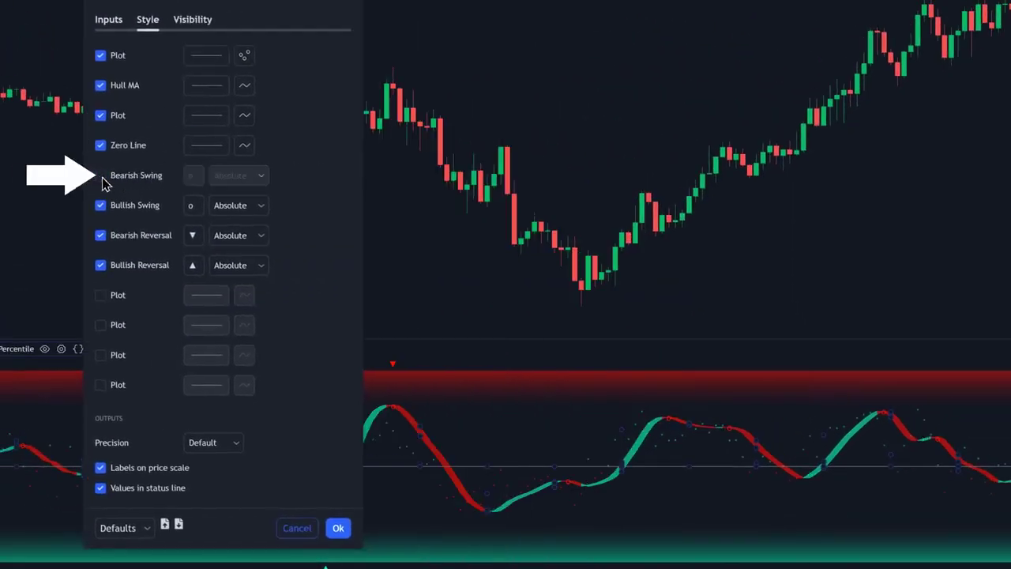
click(101, 176)
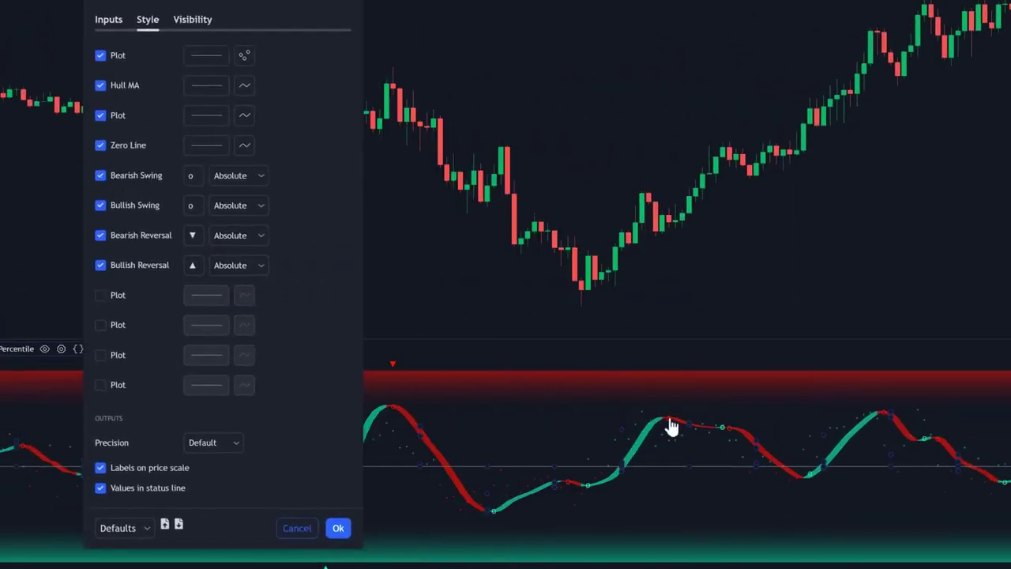
click(101, 206)
click(101, 206)
Step: Set the Up Color to green, hide the first Plot's dots, and apply
click(108, 19)
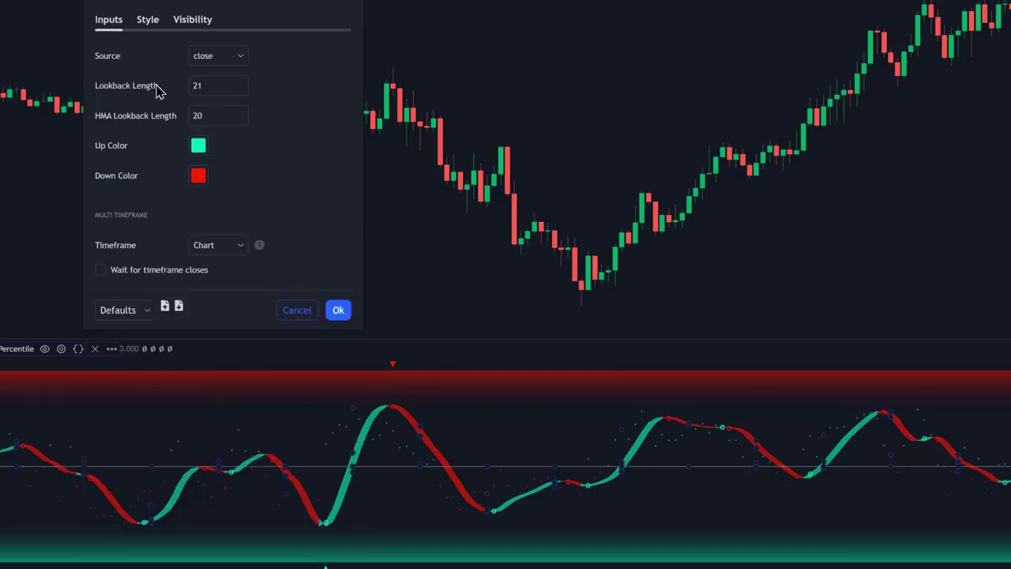
click(198, 146)
click(240, 183)
click(300, 149)
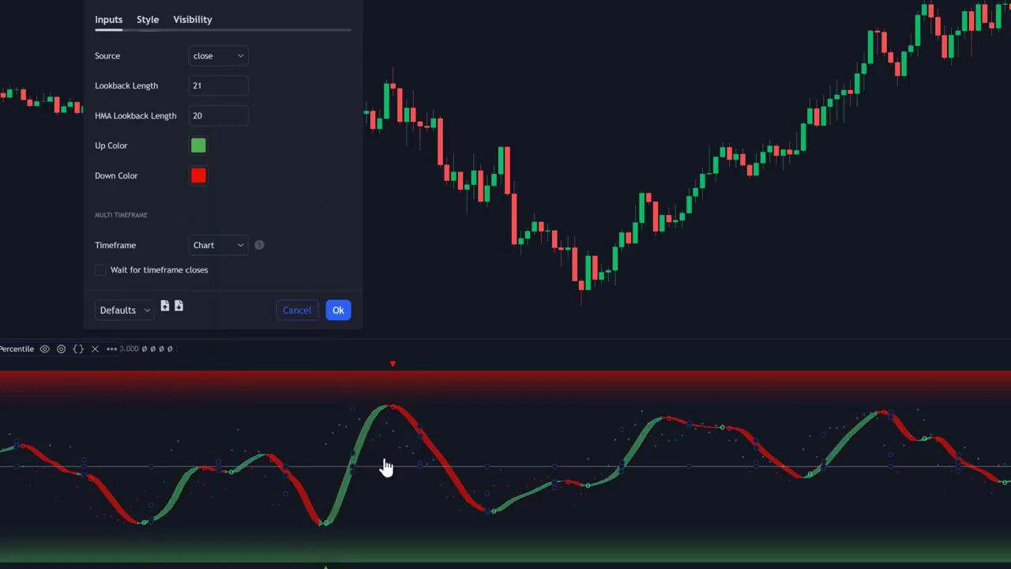
click(147, 21)
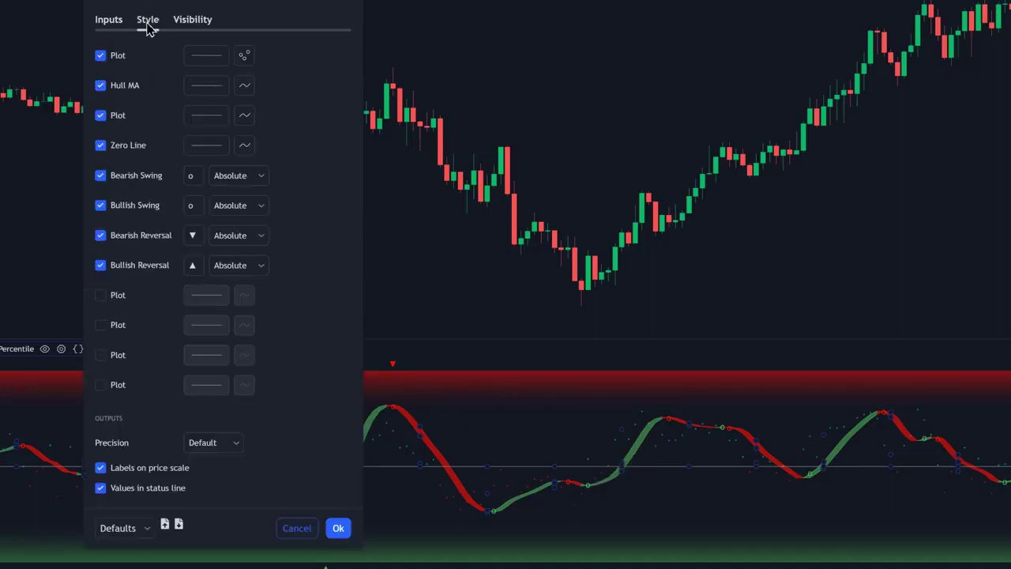
click(107, 64)
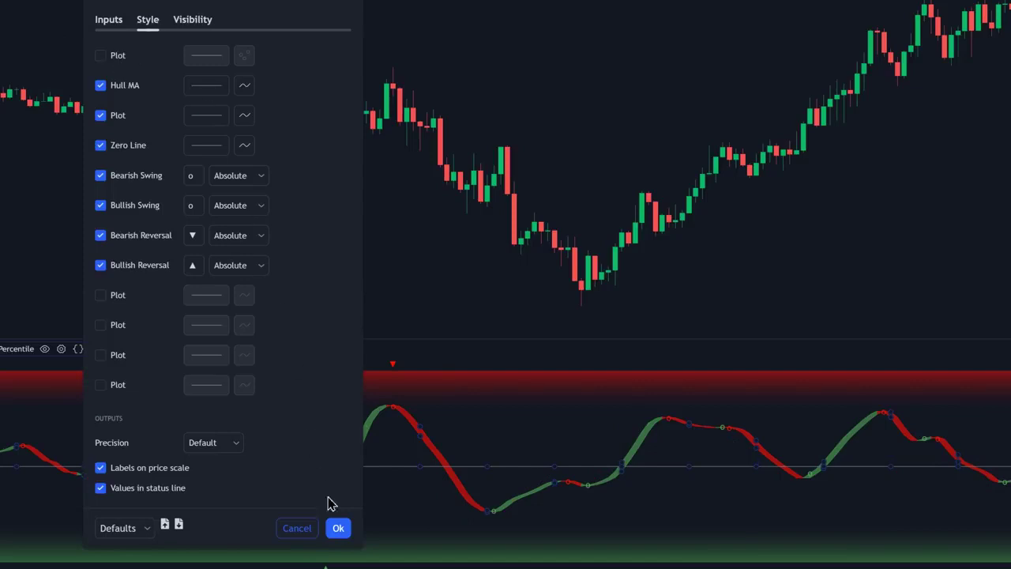
click(336, 527)
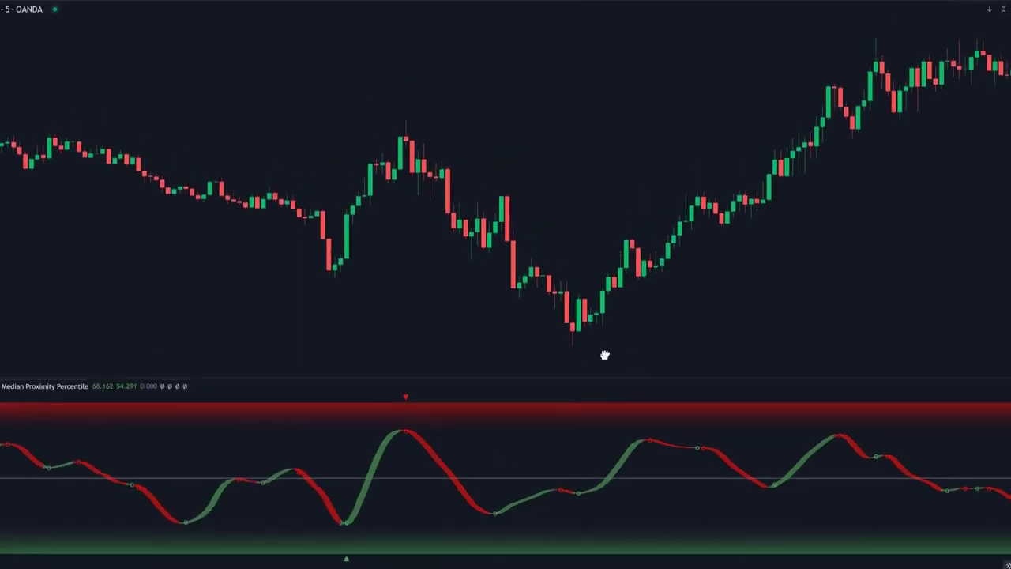
Step: Pan toward later candles and add the AI Trend Navigator indicator from search
drag(604, 355, 402, 355)
drag(698, 341, 134, 320)
drag(571, 321, 150, 261)
key(slash)
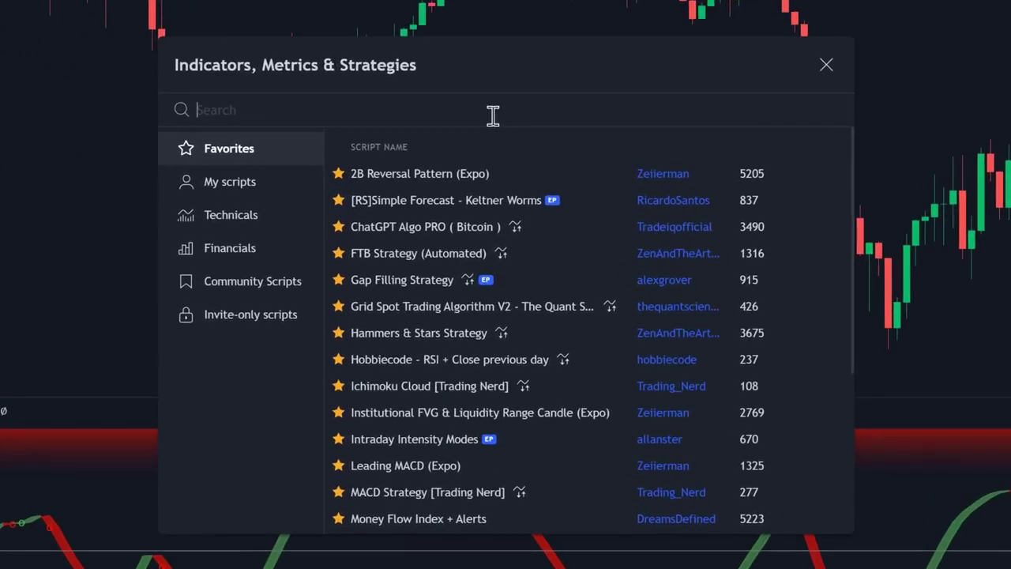
text(AI TREND NAVIGATOR)
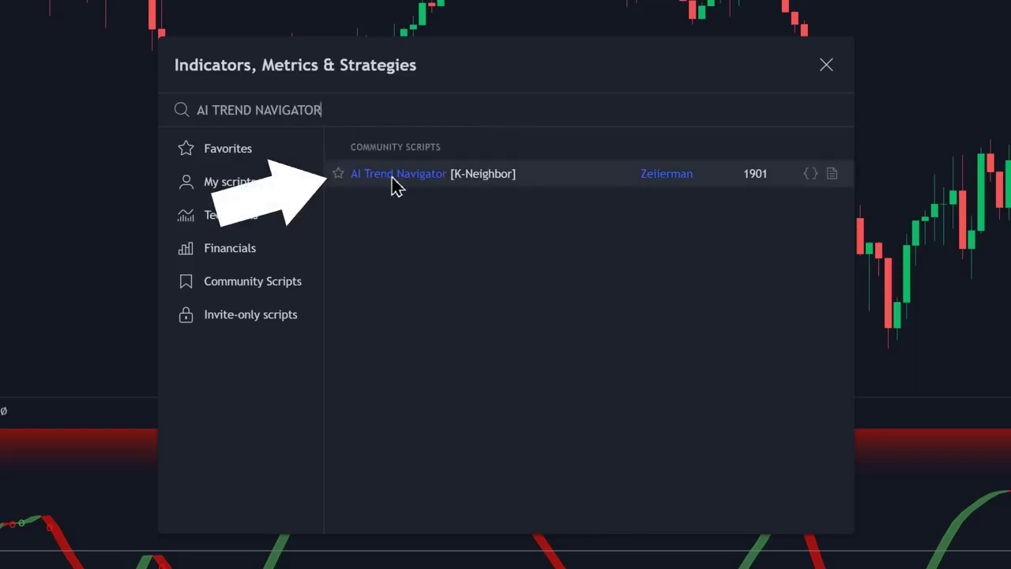
click(426, 177)
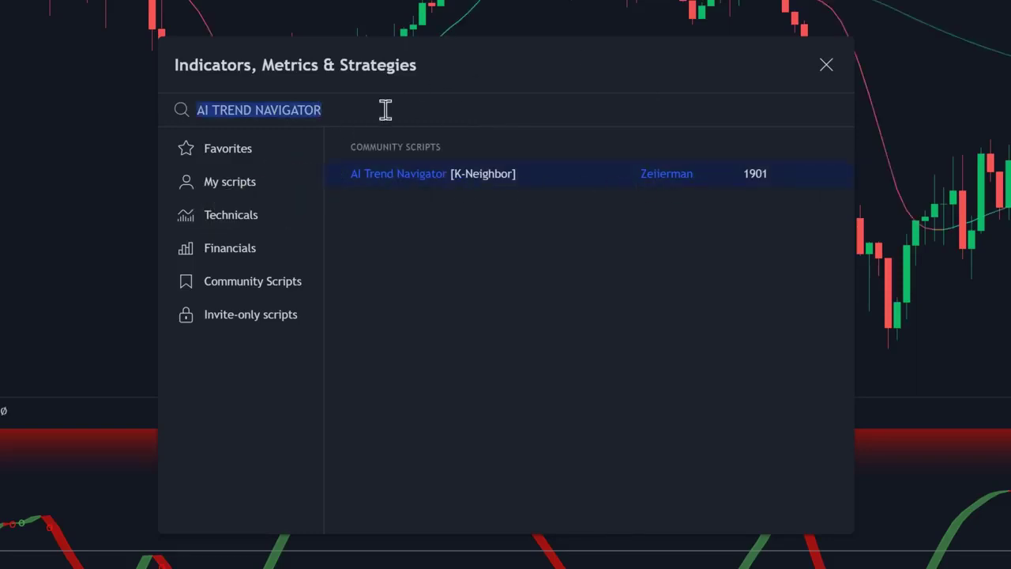
Step: Search 'LORENTZIAN CLASS' and add Machine Learning: Lorentzian Classification to the chart
key(BackSpace)
text(LORENTZIAN CLA)
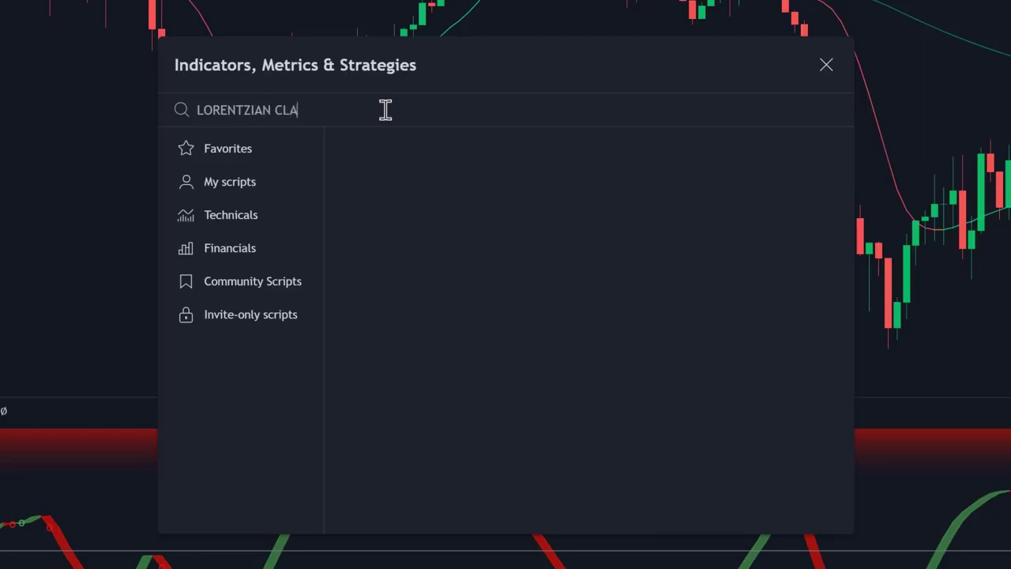
text(SS)
click(485, 204)
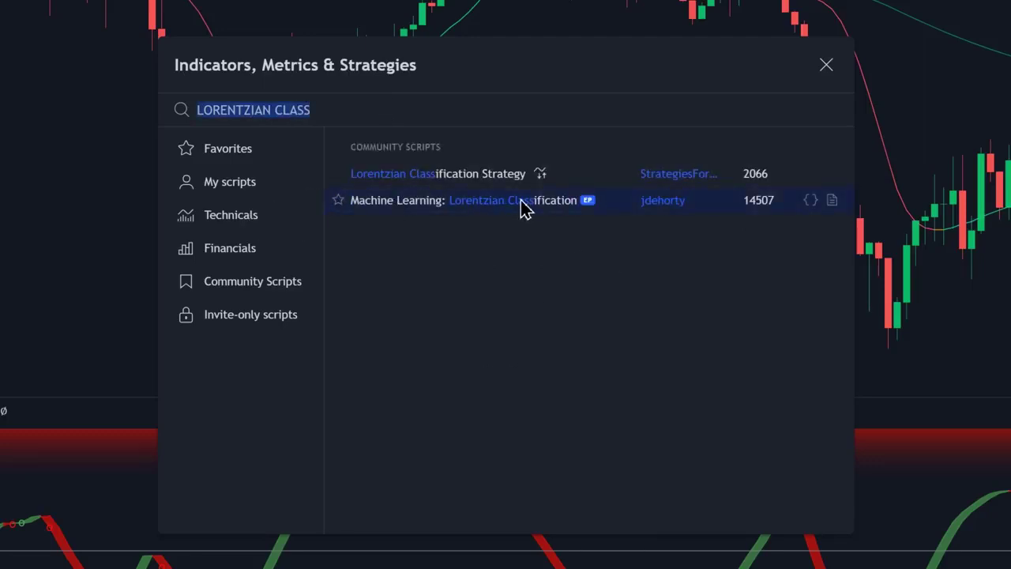
click(55, 197)
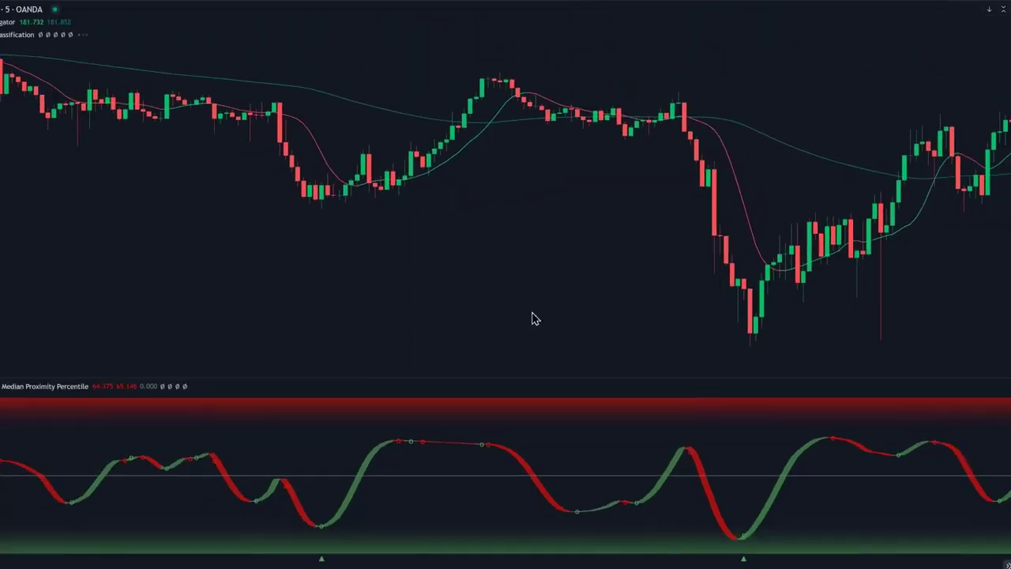
drag(762, 194, 193, 204)
drag(897, 229, 856, 230)
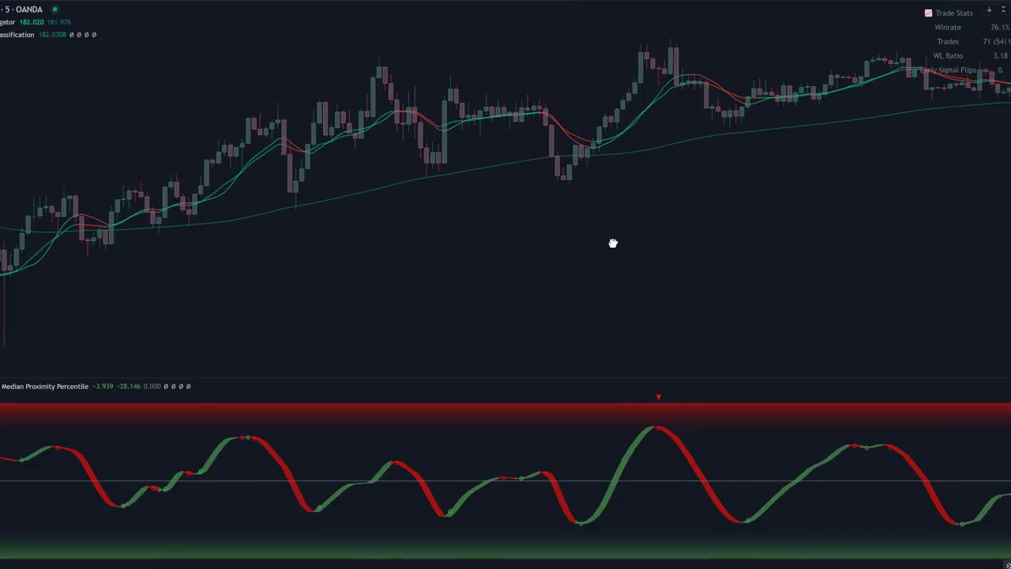
drag(612, 243, 503, 271)
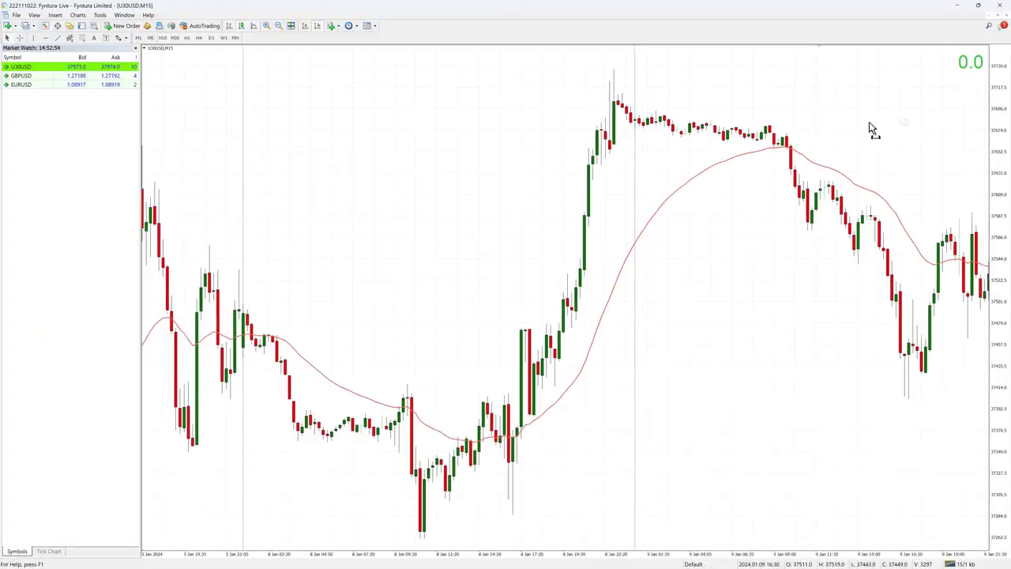
Step: Scroll the U30USD chart to the latest bars and switch it to M30
drag(869, 129, 372, 122)
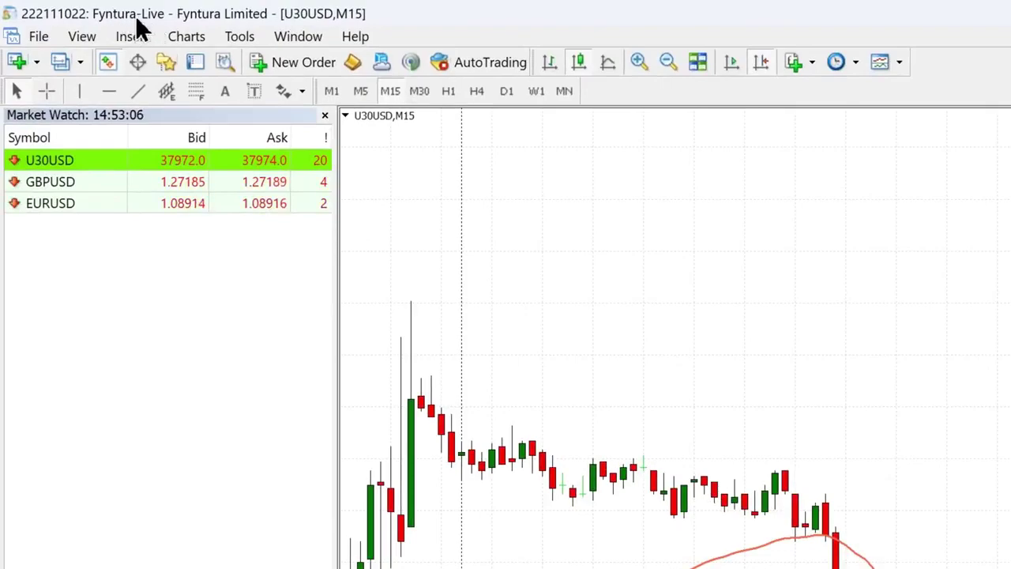
scroll(643, 275, down, 10)
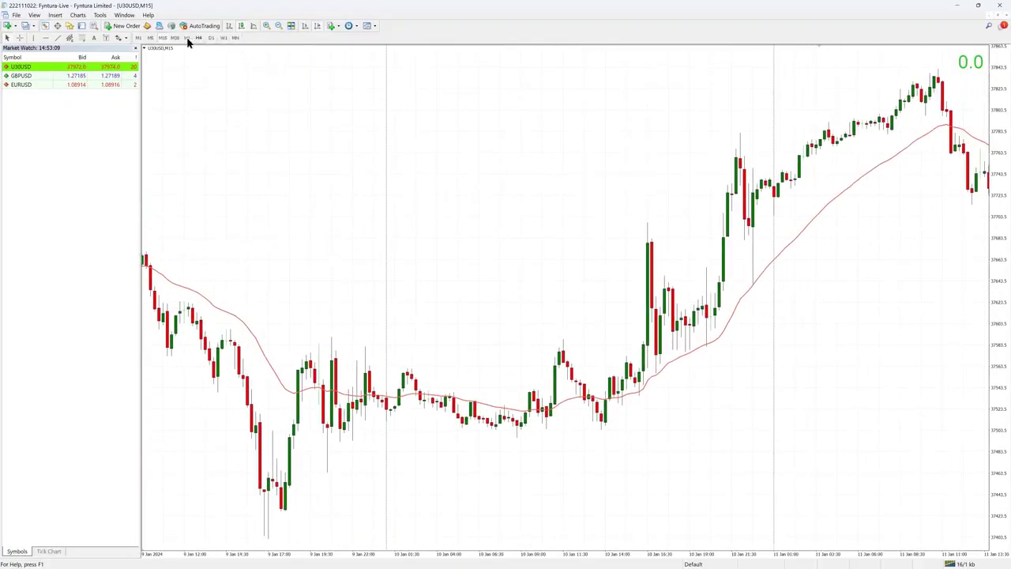
click(177, 42)
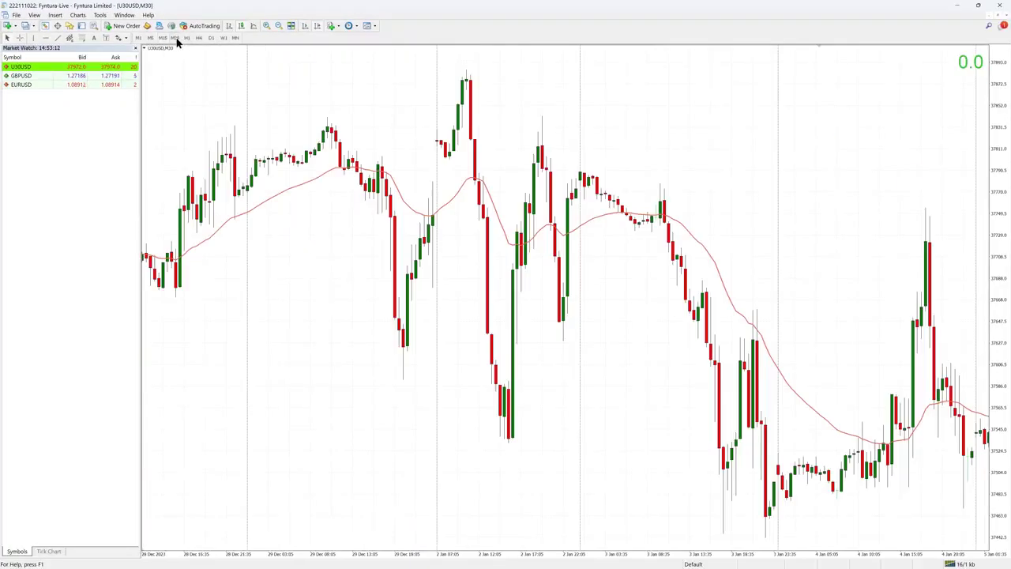
drag(385, 137, 316, 136)
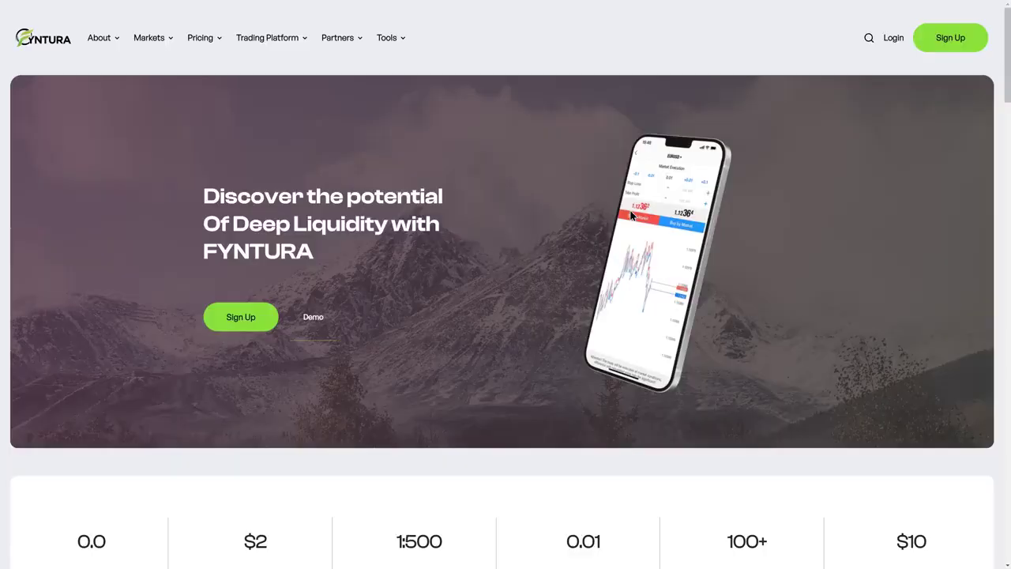
scroll(631, 214, down, 3)
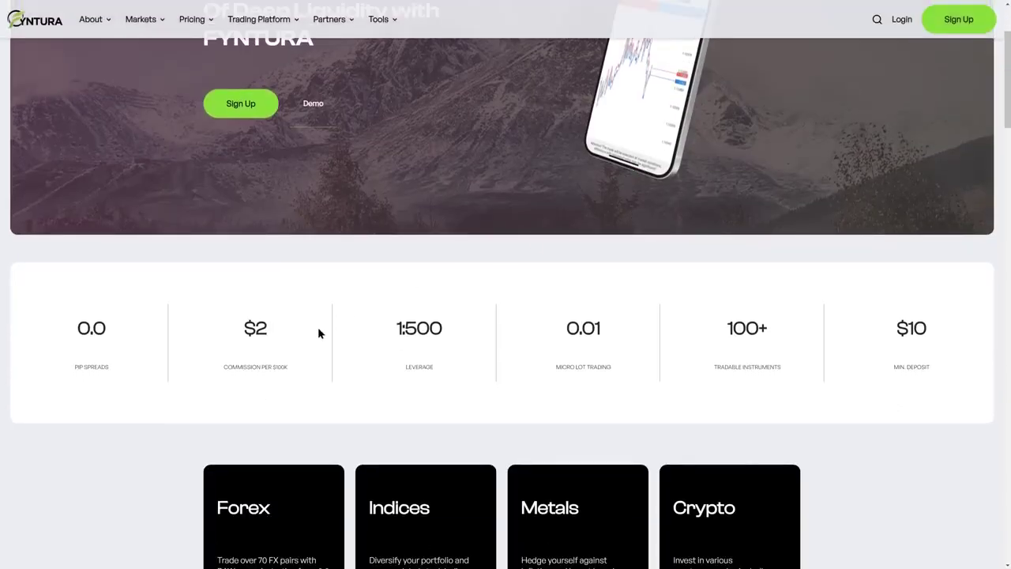
Step: Highlight the homepage stats: $2 commission, 1:500 leverage, and figures from 0.01 to $10
drag(246, 326, 280, 341)
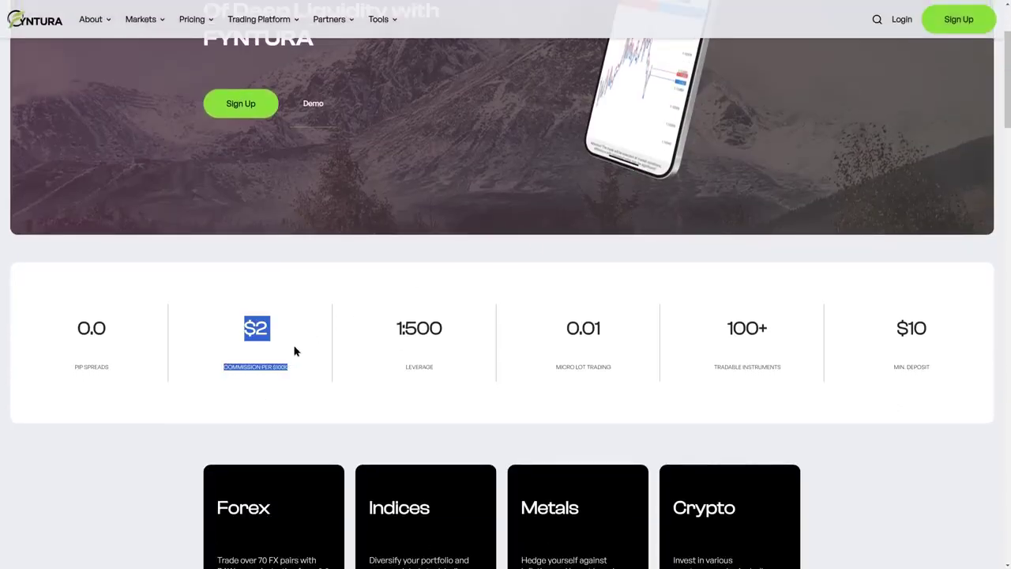
click(103, 329)
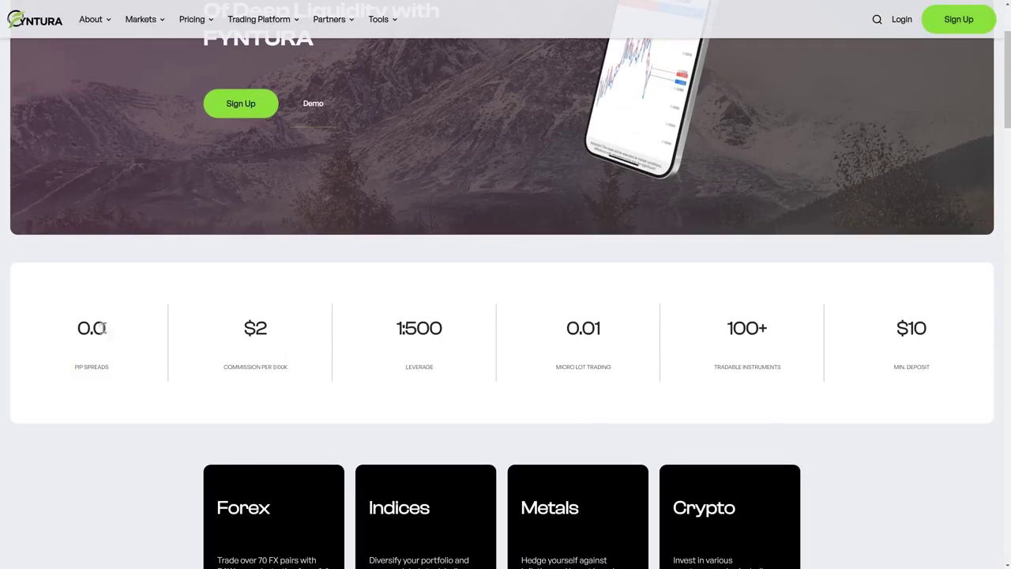
drag(417, 327, 395, 331)
click(454, 334)
drag(929, 336, 555, 329)
click(555, 329)
Step: Open the 100% Bonus page and highlight its heading and up to $50,000 limit
click(400, 61)
drag(539, 182, 563, 192)
click(451, 180)
click(562, 193)
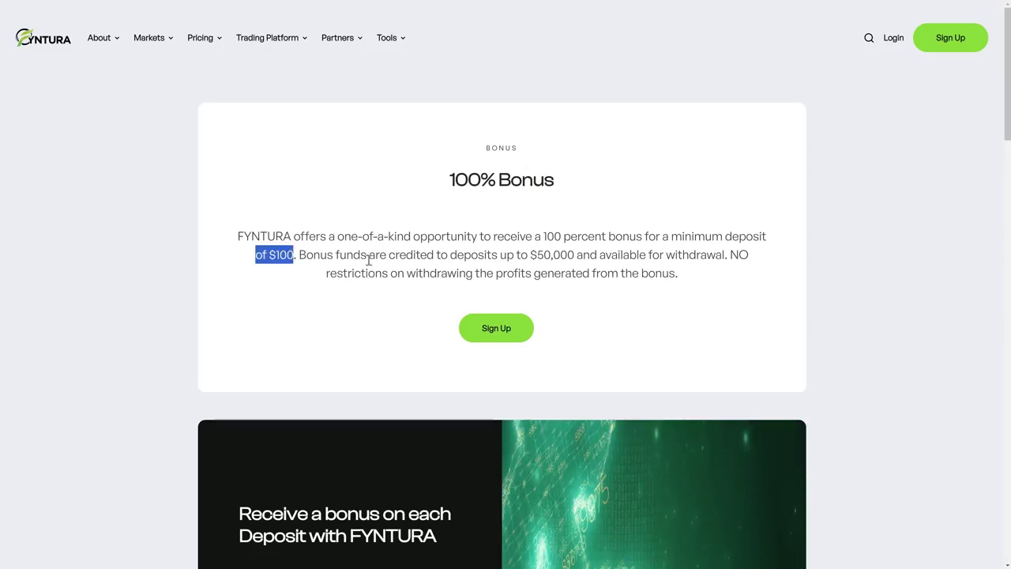
drag(500, 255, 575, 256)
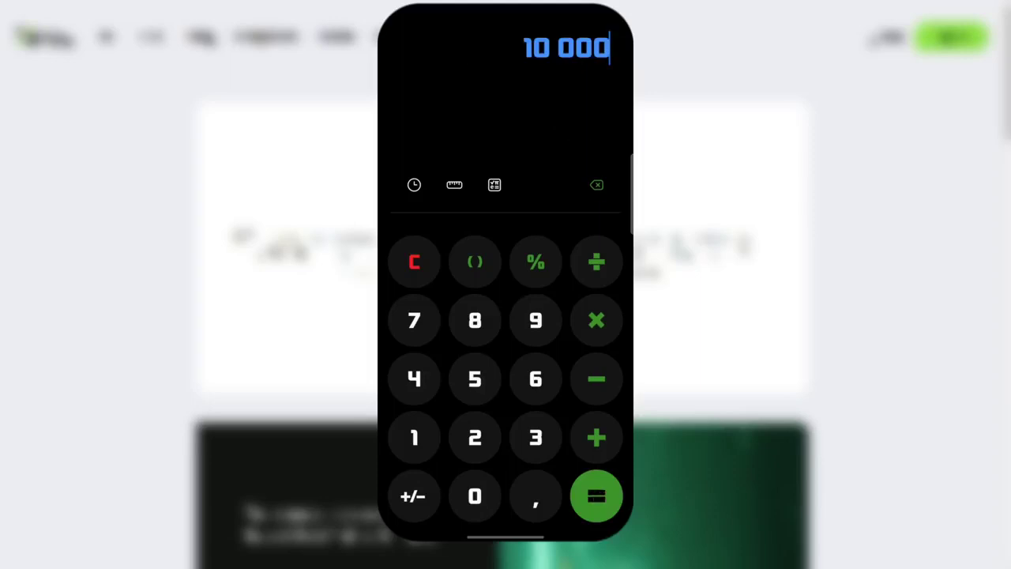
scroll(57, 28, down, 2)
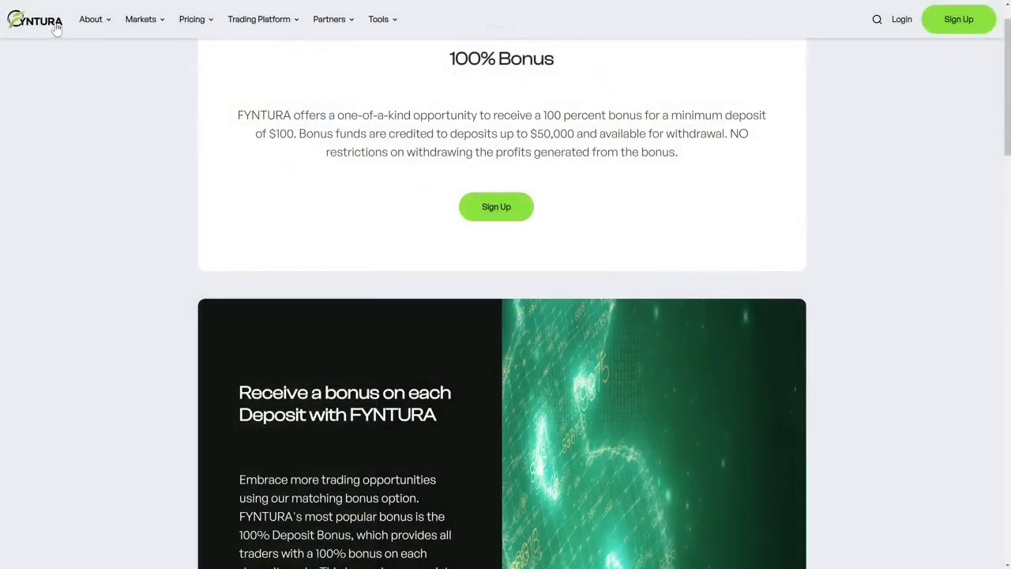
Step: Return to the Fyntura homepage and highlight the Forex to Crypto market descriptions
click(57, 28)
scroll(348, 203, down, 5)
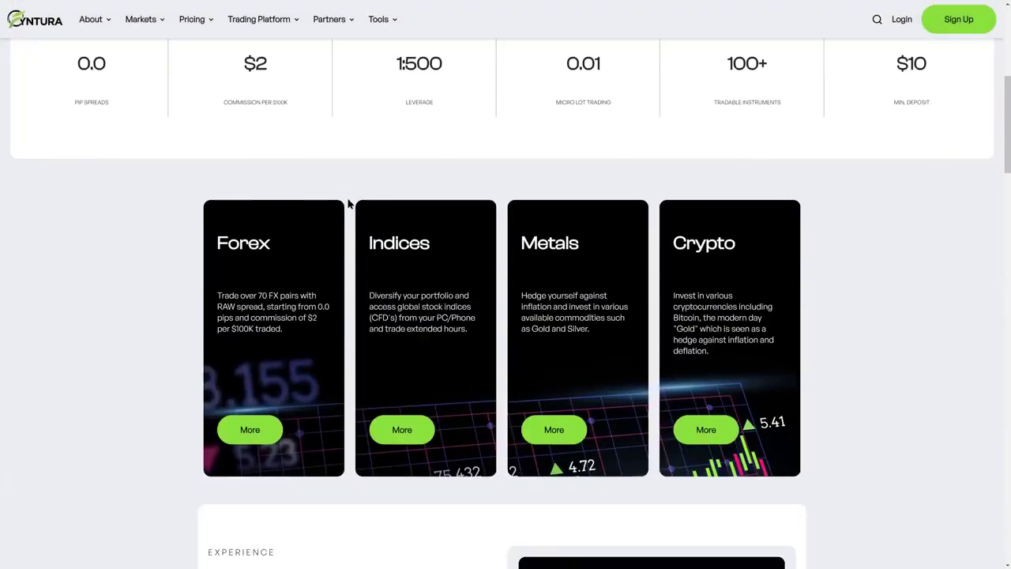
scroll(348, 203, down, 1)
drag(218, 184, 817, 274)
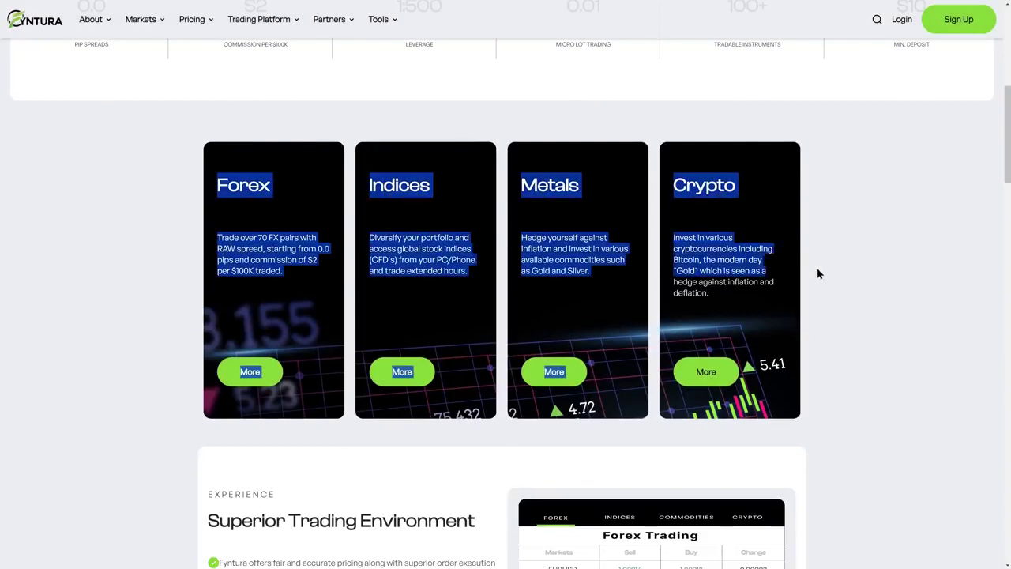
scroll(829, 298, down, 5)
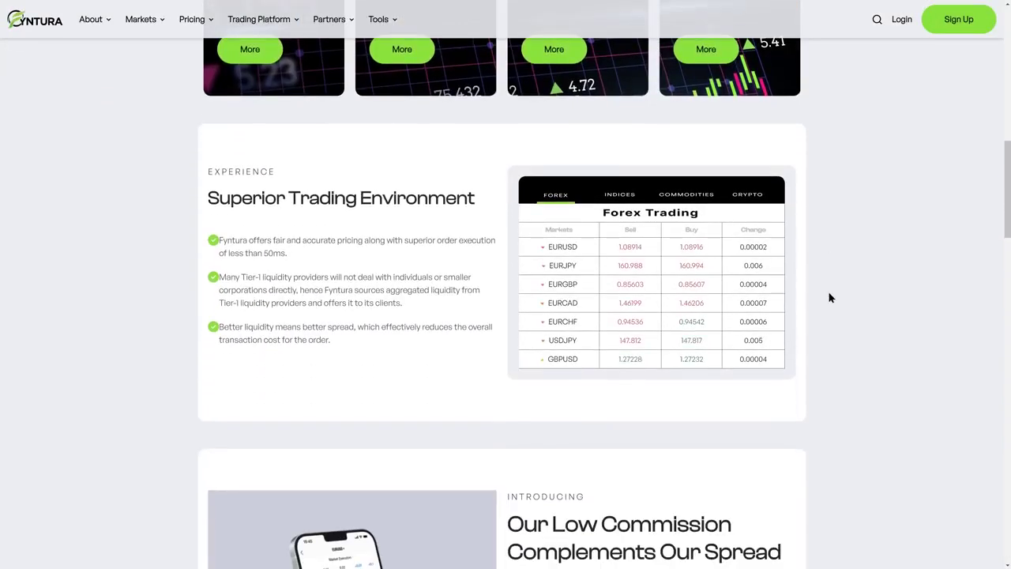
scroll(829, 298, down, 2)
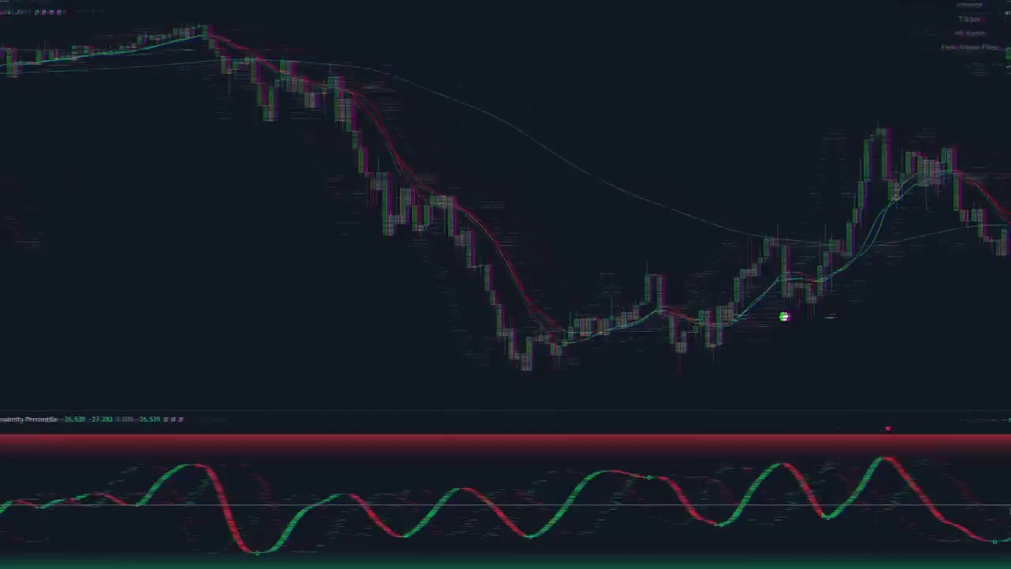
Step: Pan the chart toward the latest candles and buy signals
drag(783, 316, 505, 328)
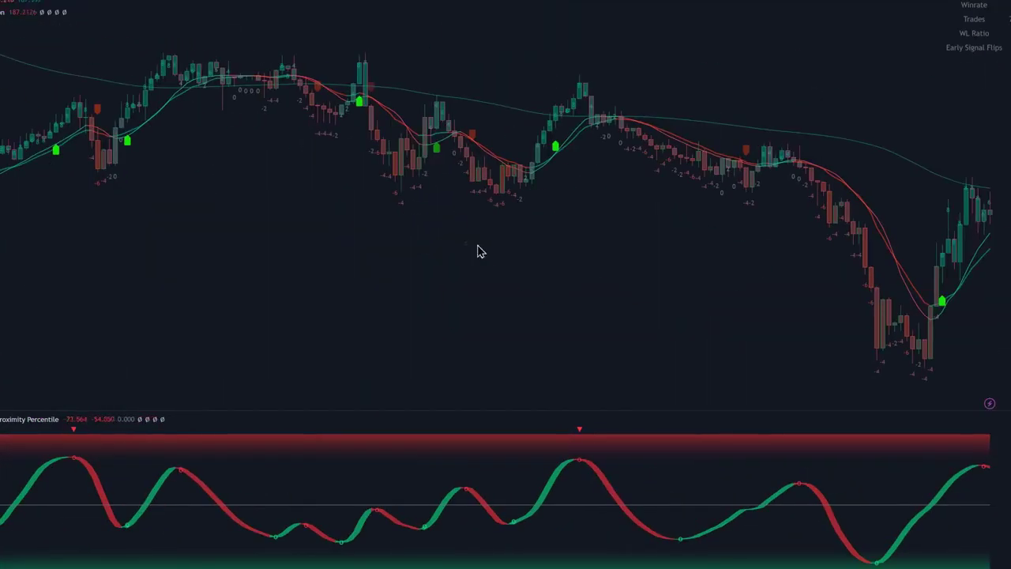
drag(479, 251, 566, 254)
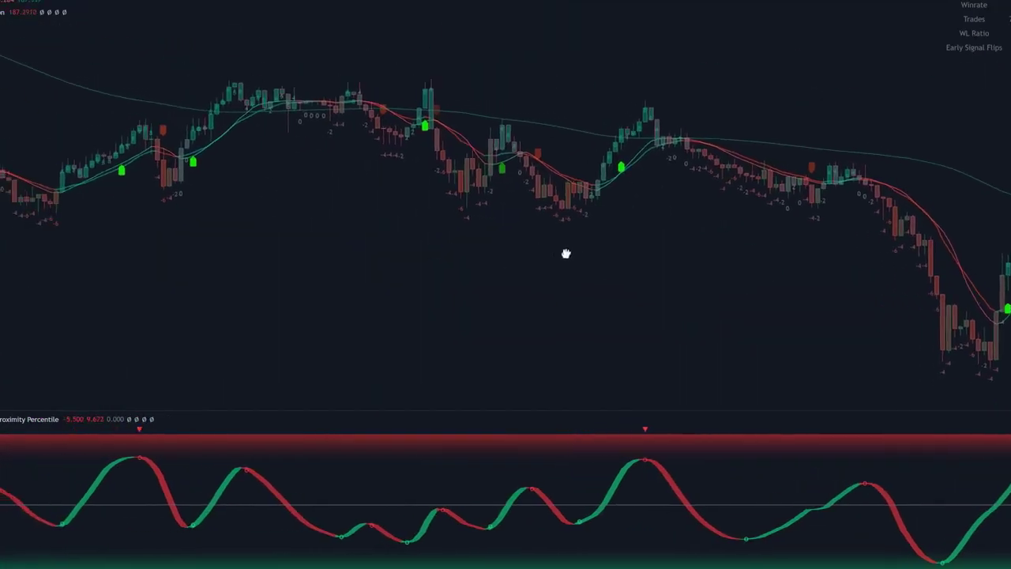
scroll(729, 266, right, 10)
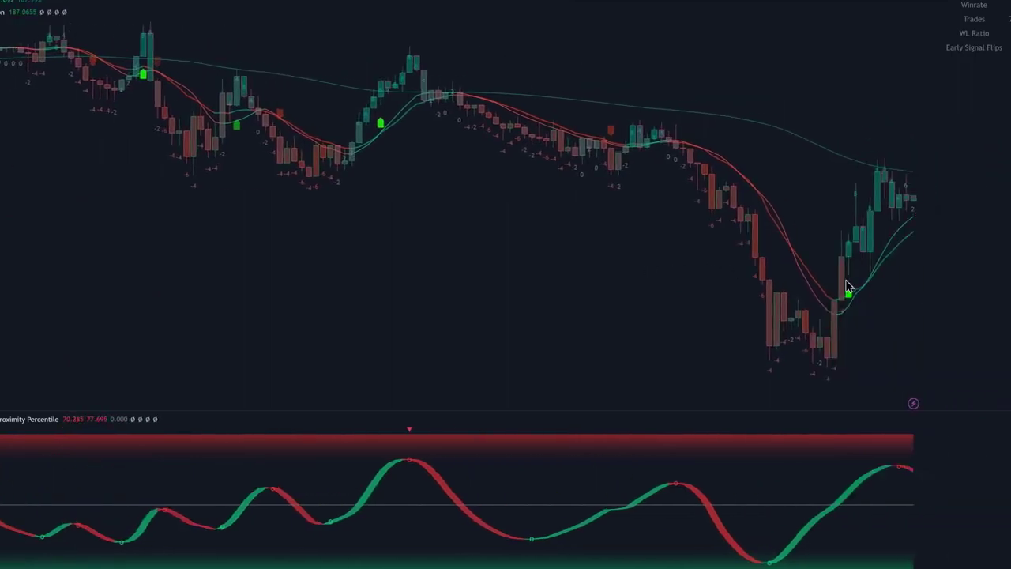
Step: On AI Trend Navigator's Style tab, untick Knn Classifier Line and widen the Average Knn line
double_click(772, 133)
drag(598, 118, 311, 32)
click(201, 68)
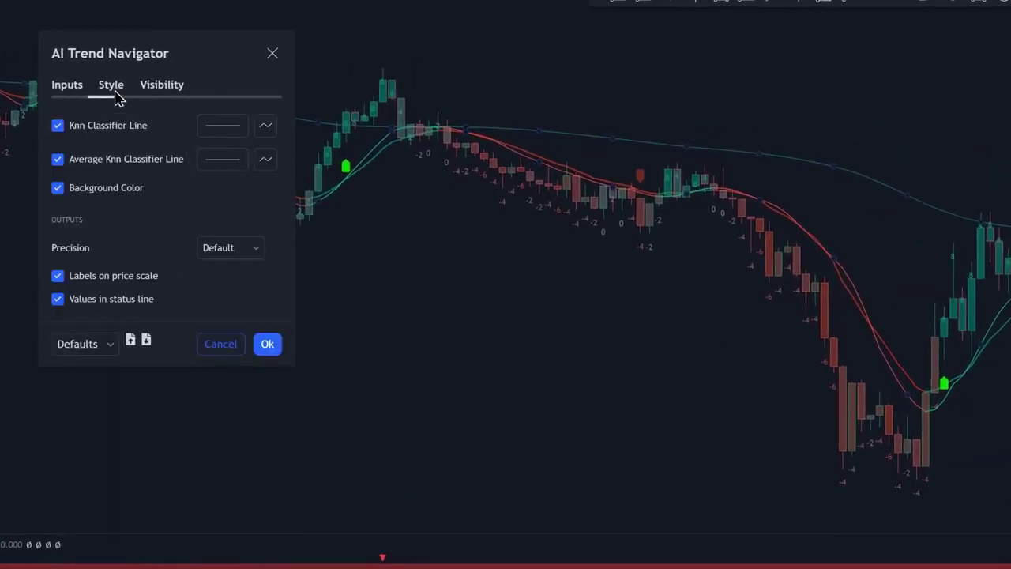
click(58, 126)
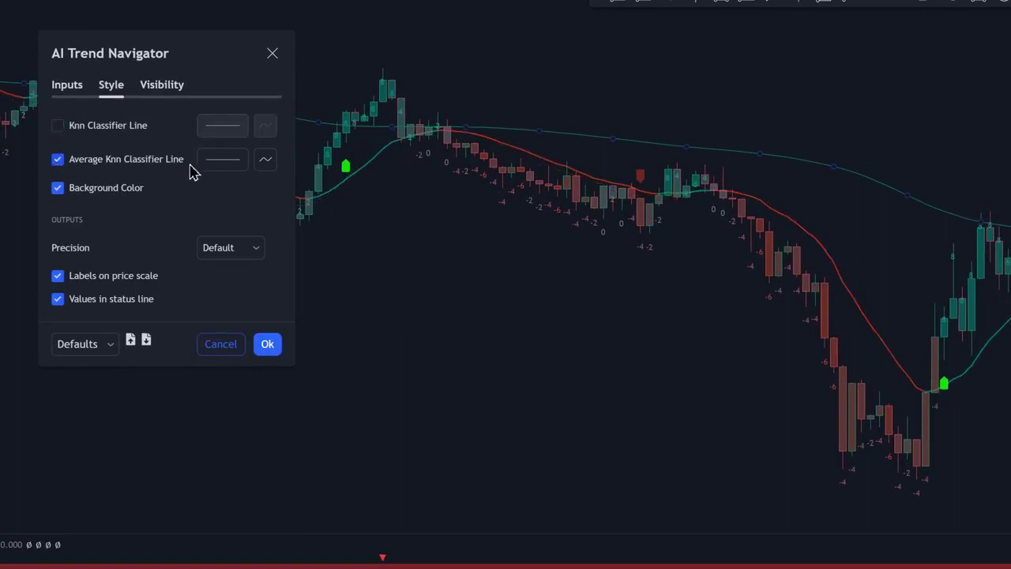
click(223, 158)
click(231, 216)
click(223, 159)
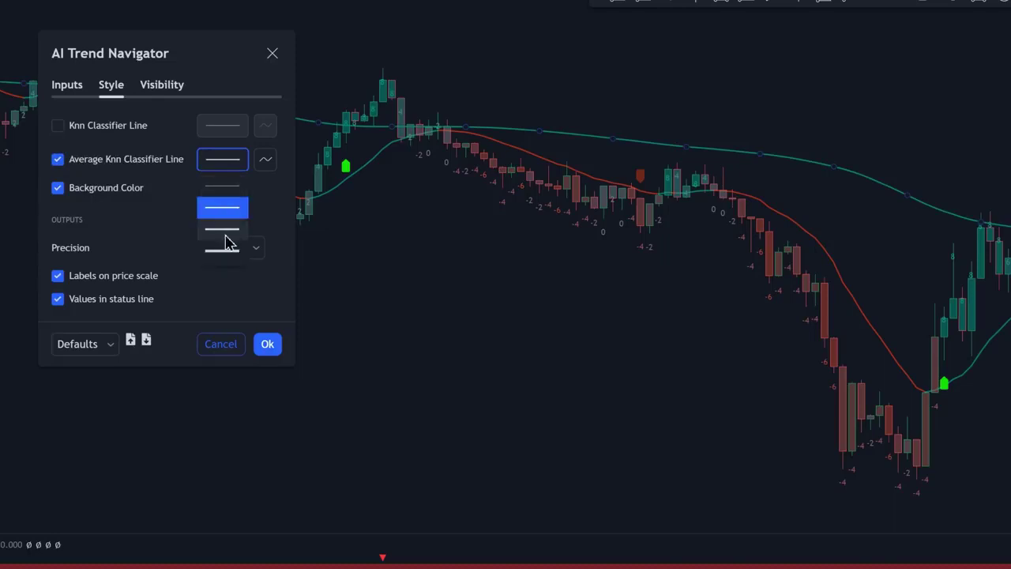
click(225, 237)
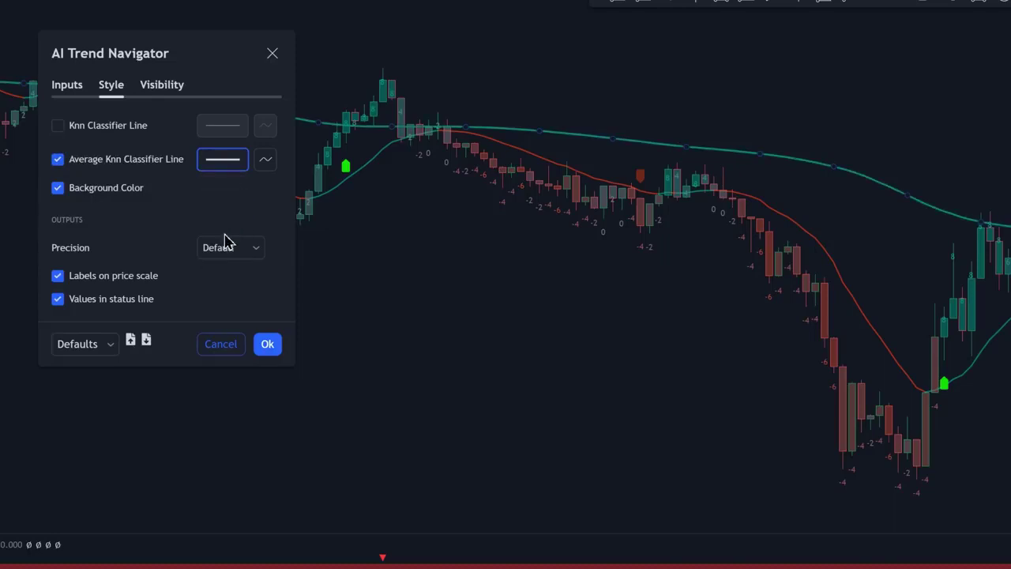
click(267, 344)
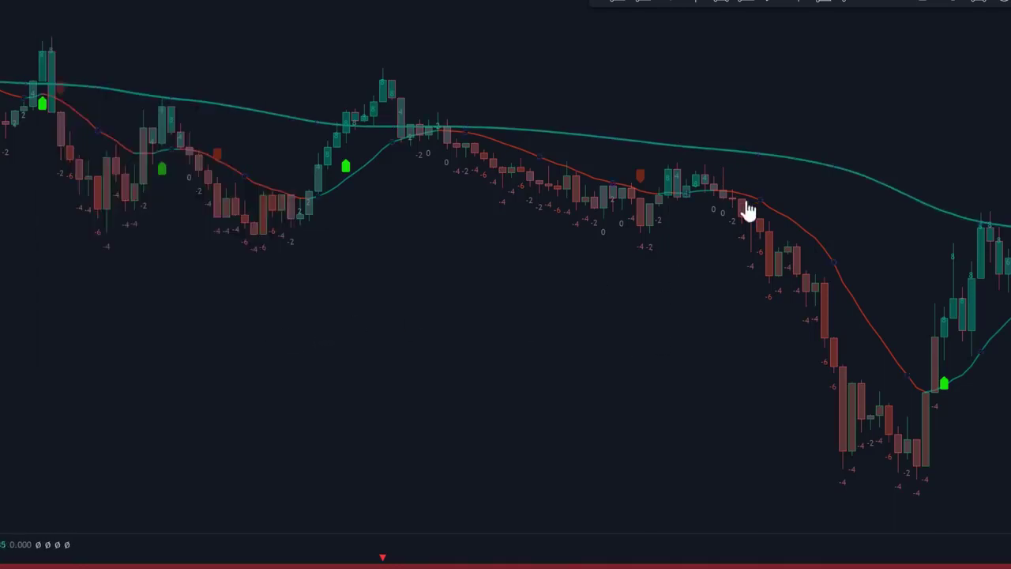
Step: Untick Kernel Regression Estimate, StopBuy, StopSell, Bar Color and Labels in Lorentzian Classification's Style
double_click(779, 222)
drag(539, 169, 230, 31)
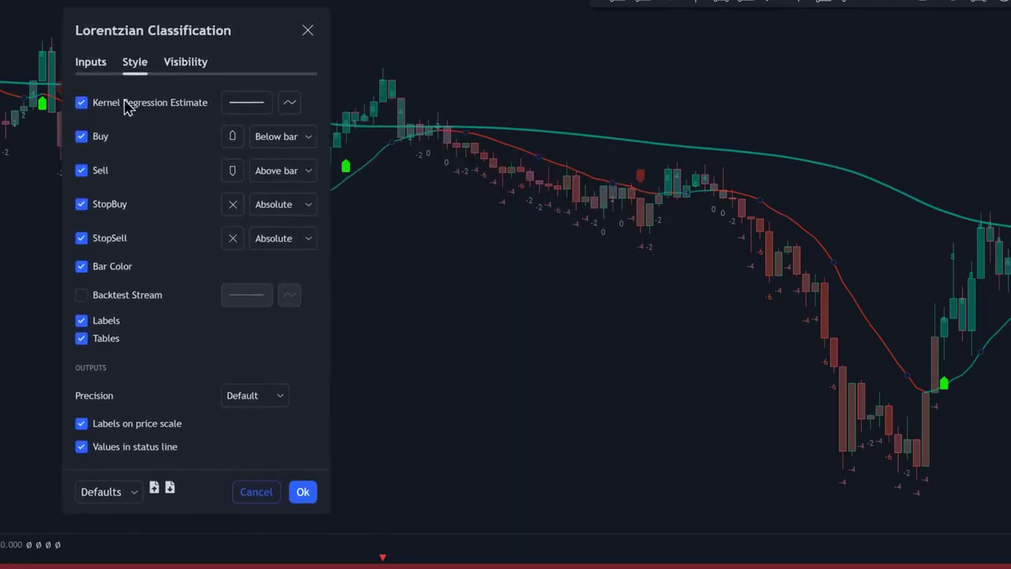
click(81, 103)
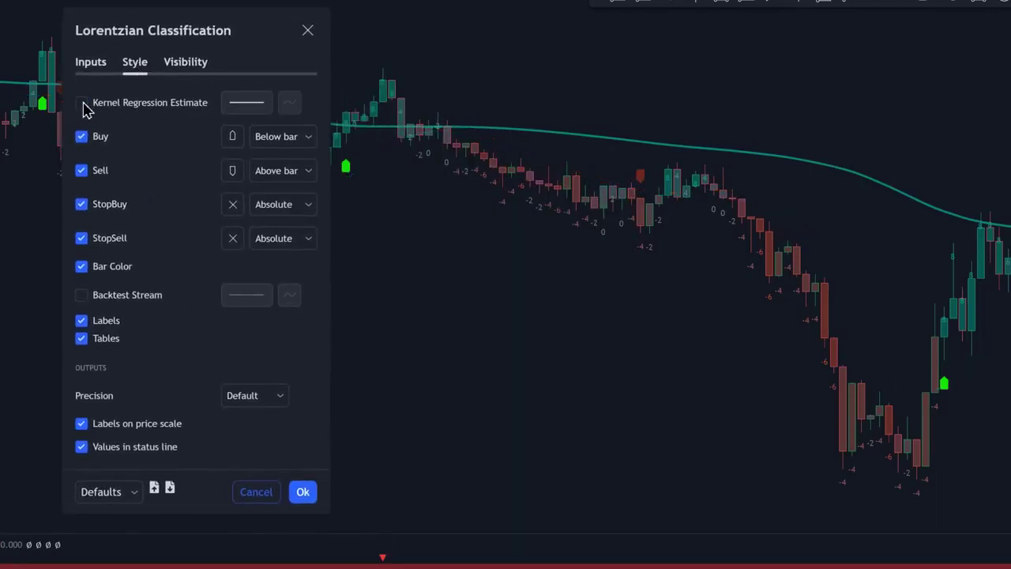
click(83, 206)
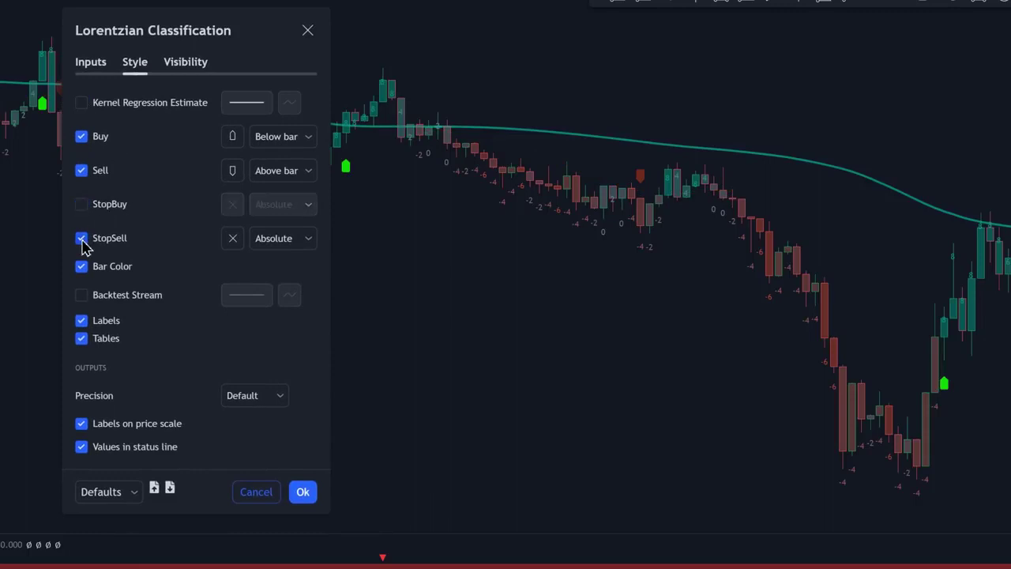
click(82, 240)
click(82, 269)
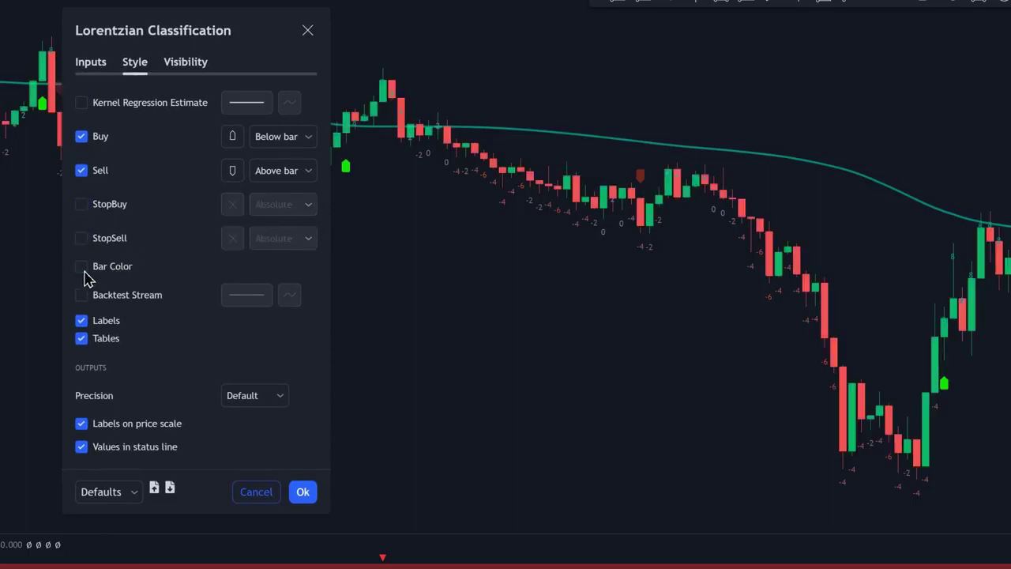
click(82, 323)
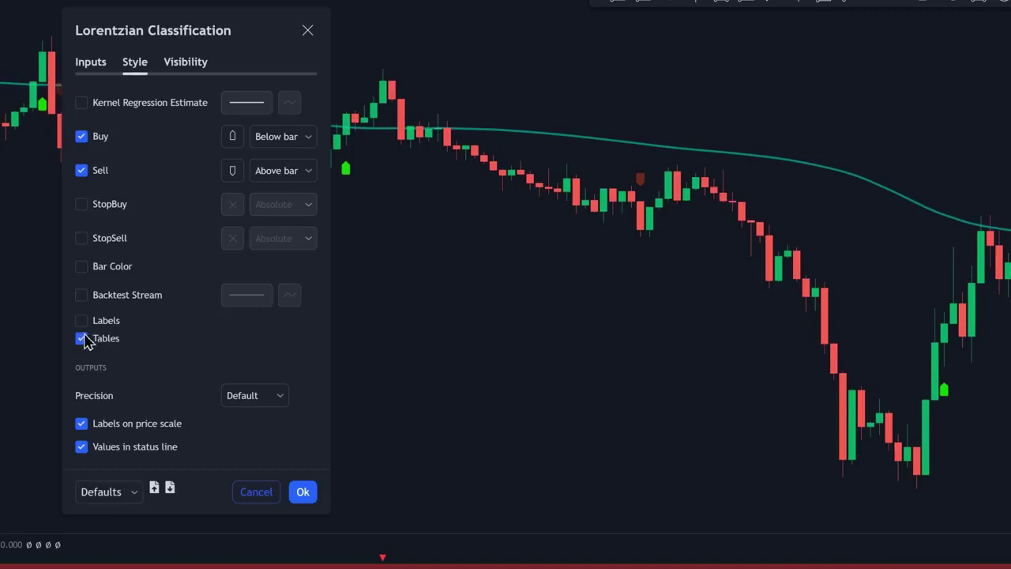
click(303, 491)
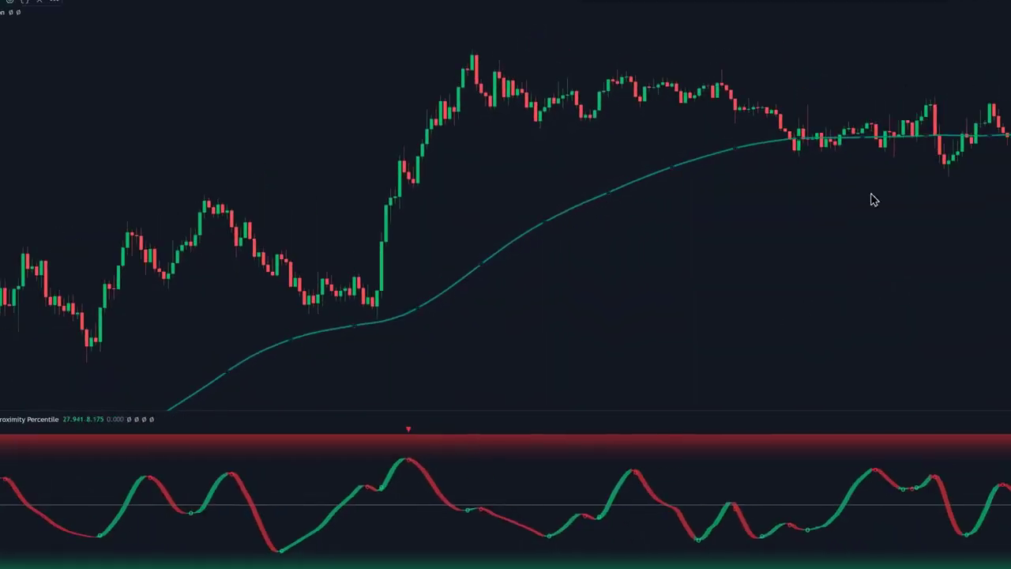
Step: Draw three arrows where candles touch the teal trend line in the uptrend and downtrend
drag(869, 198, 602, 241)
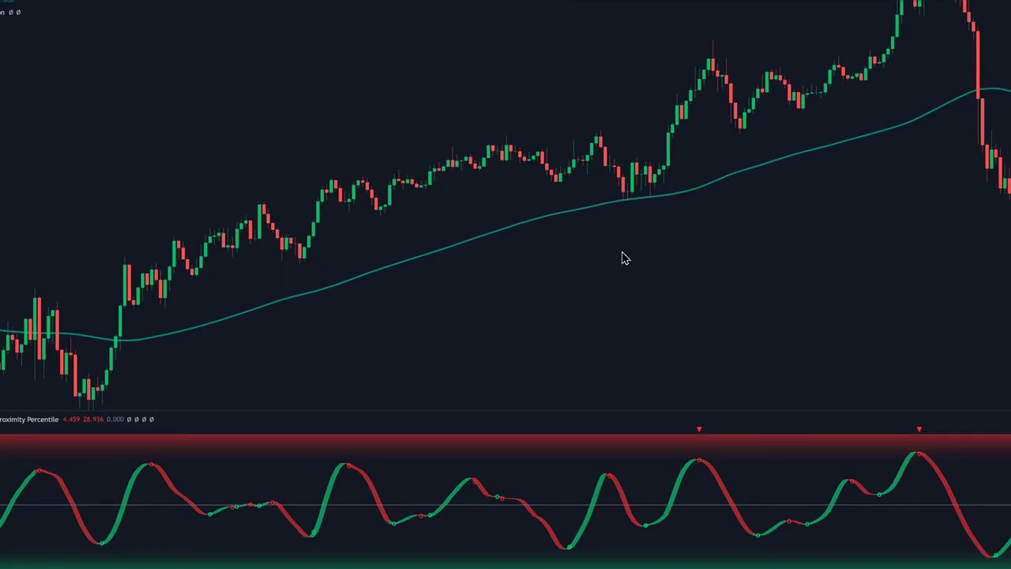
drag(427, 214, 443, 170)
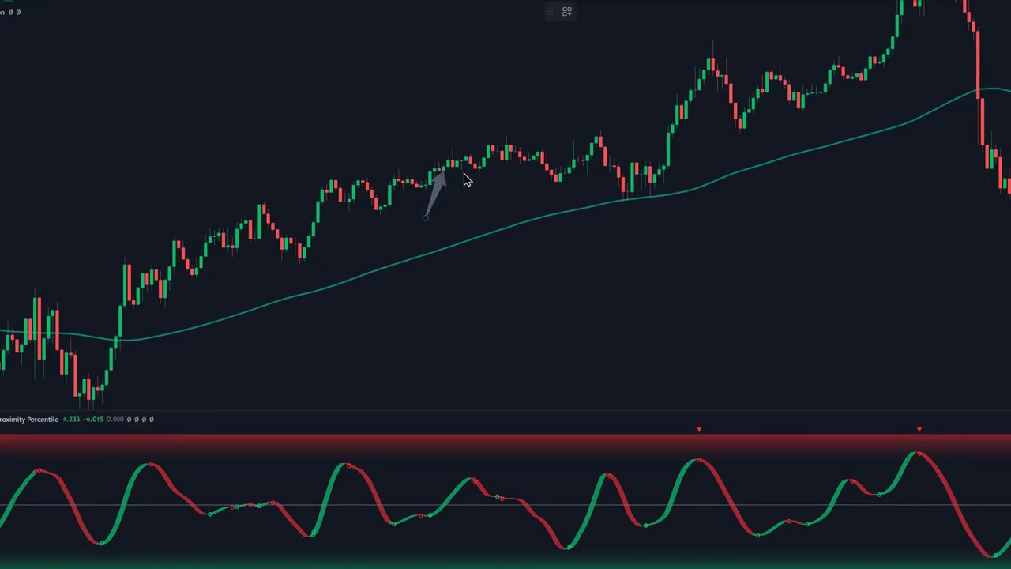
drag(801, 255, 738, 177)
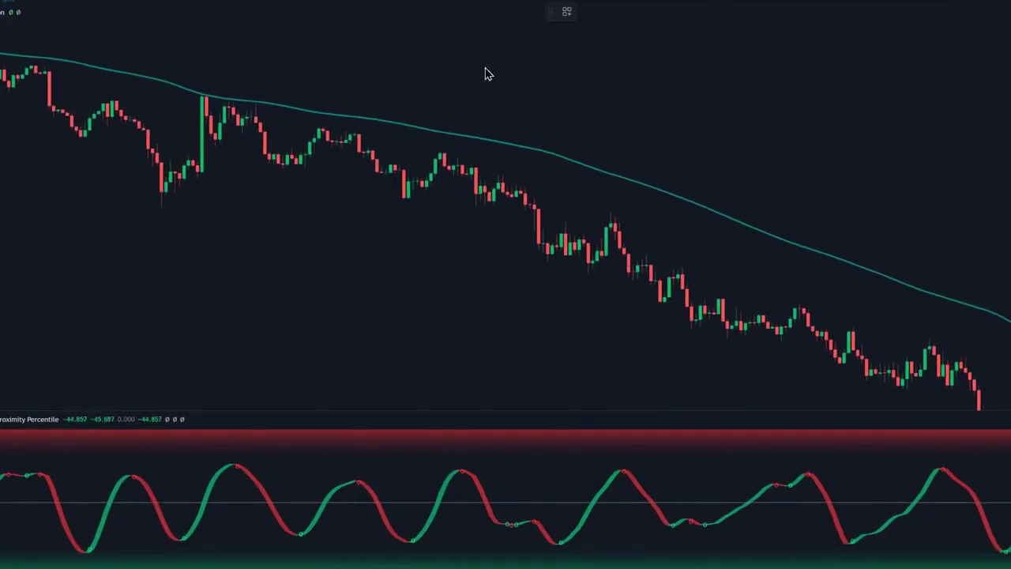
drag(488, 71, 545, 153)
click(487, 106)
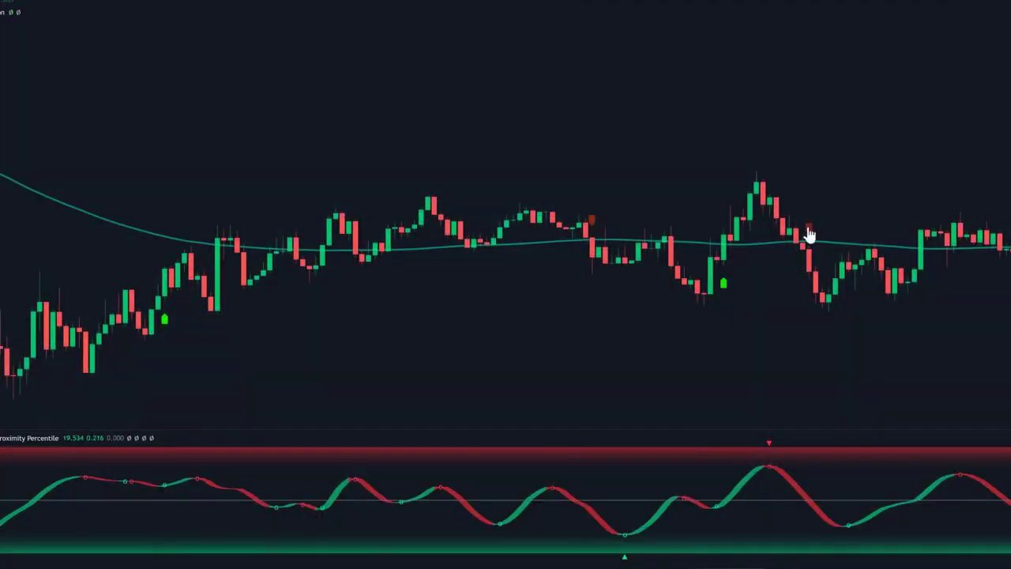
drag(608, 329, 344, 330)
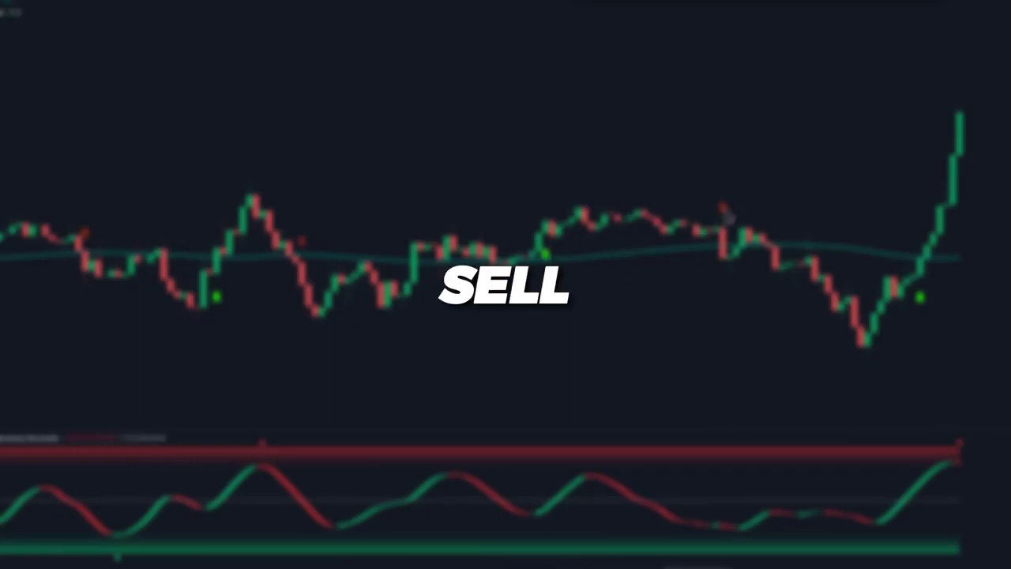
Step: Shift the chart left to leave space on the right, then place a long position at the buy-signal candle with a raised target
drag(923, 309, 656, 308)
click(646, 308)
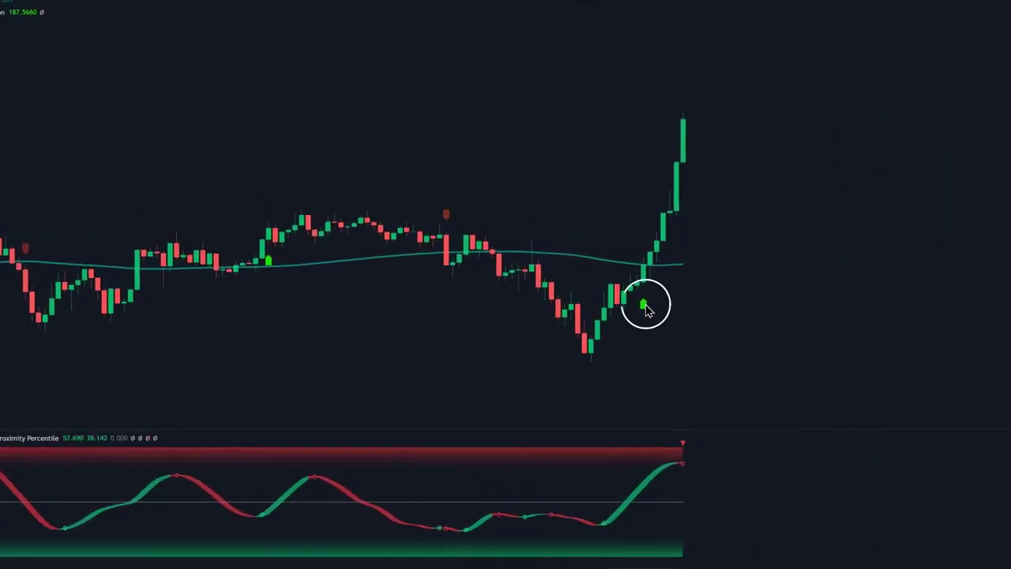
click(659, 251)
drag(658, 206, 622, 91)
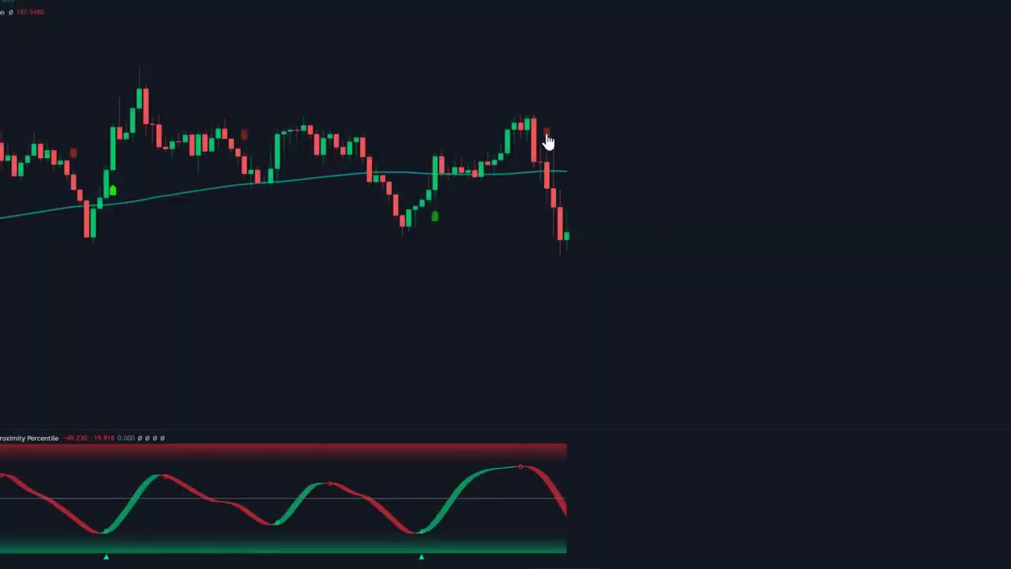
click(547, 140)
Step: Place a short position at the sell-signal candle, deepen its target, raise its stop and narrow the box
click(555, 188)
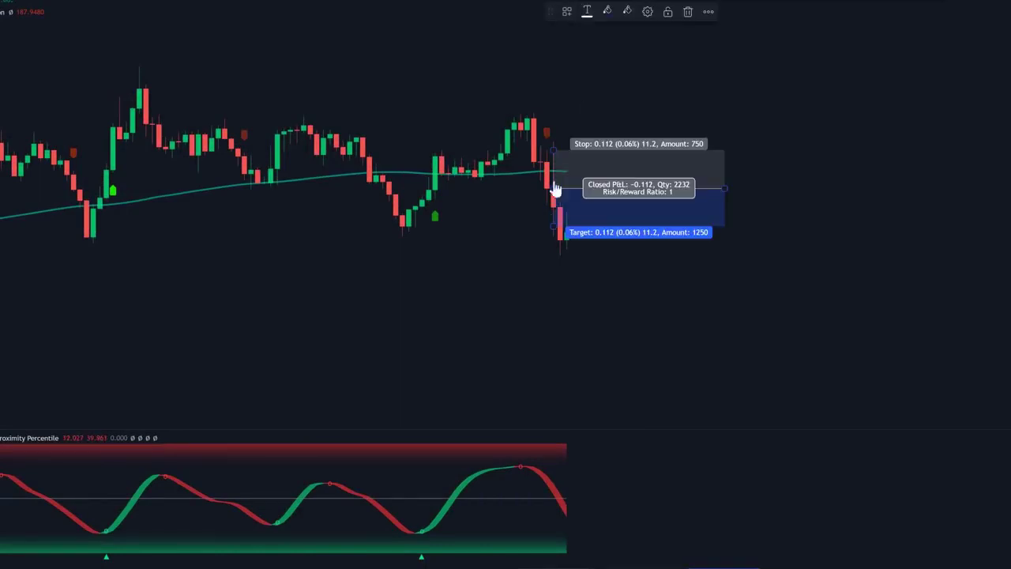
drag(553, 227, 575, 313)
drag(554, 149, 555, 111)
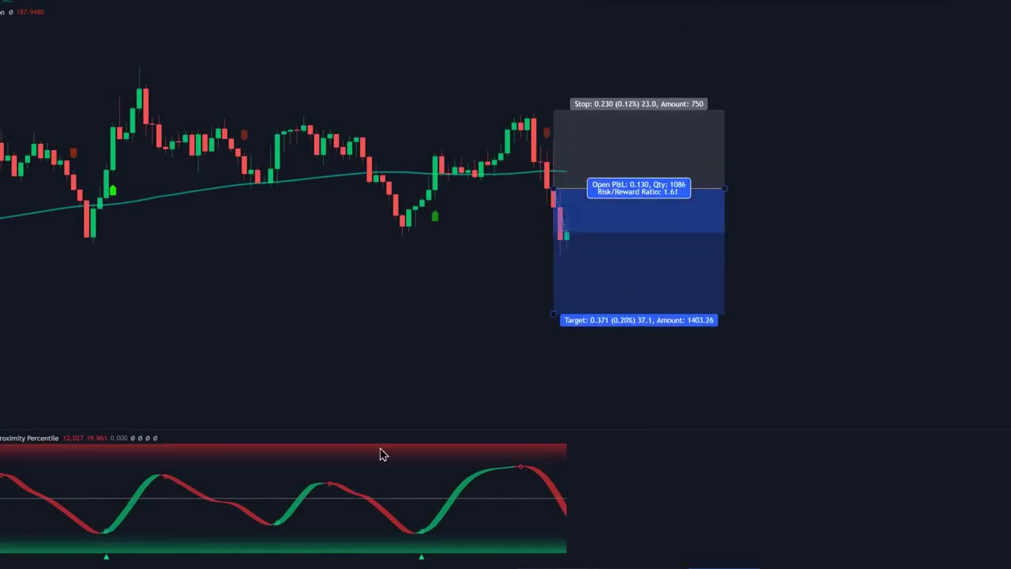
click(381, 453)
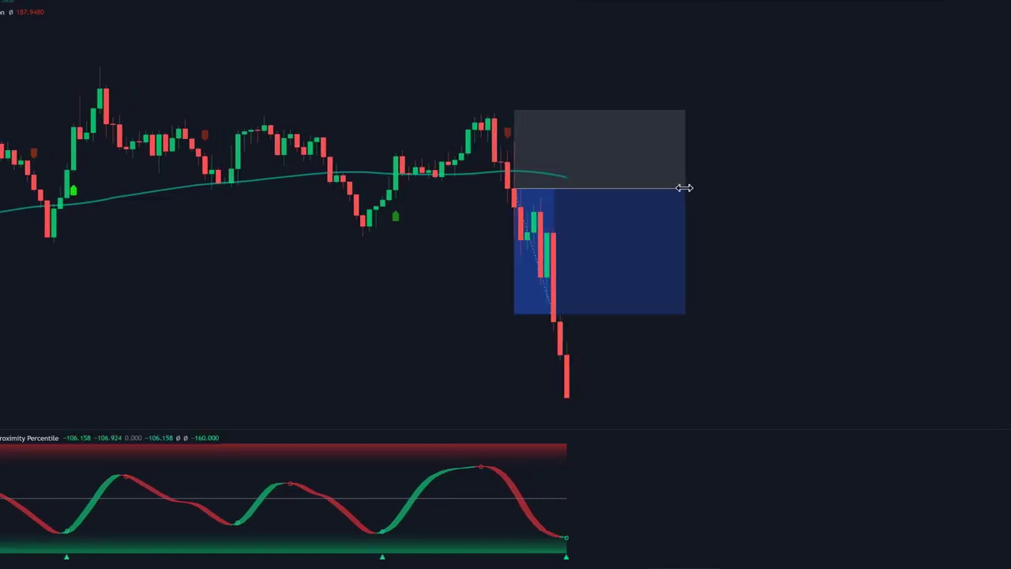
drag(684, 188, 597, 187)
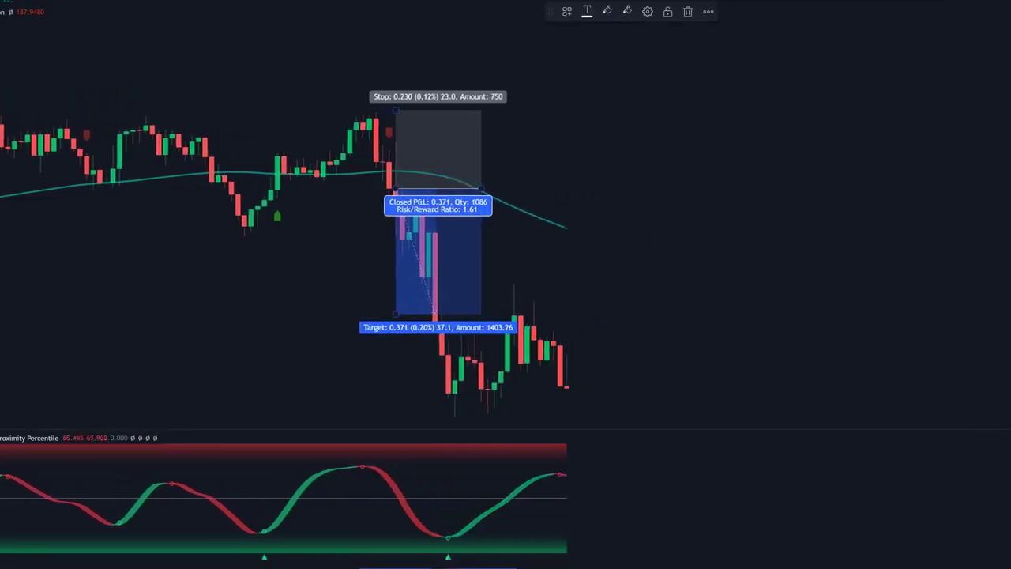
click(631, 332)
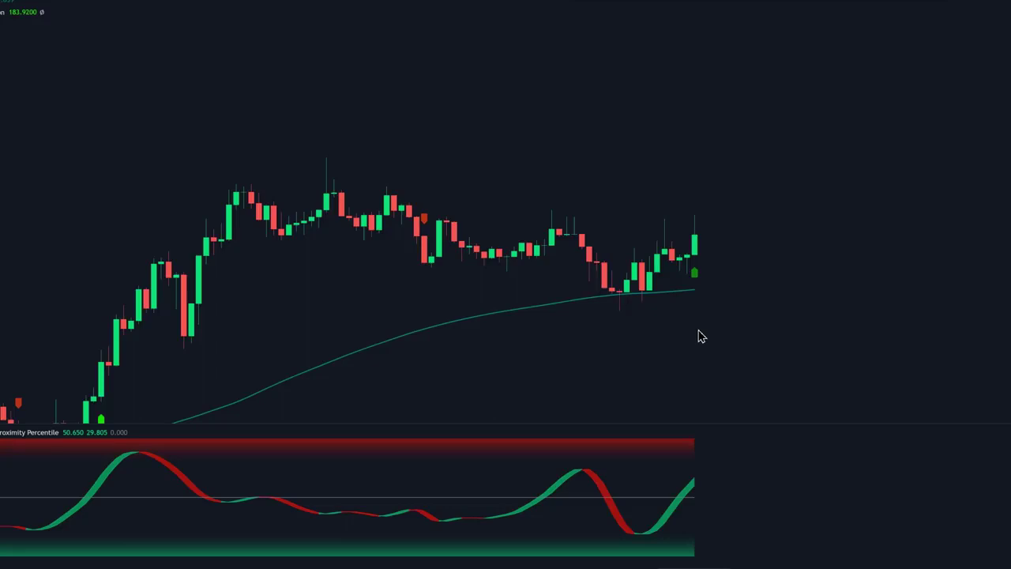
Step: Place a long position at the newest buy signal, extend it far right, nudge the stop up and raise the target
click(695, 274)
click(702, 237)
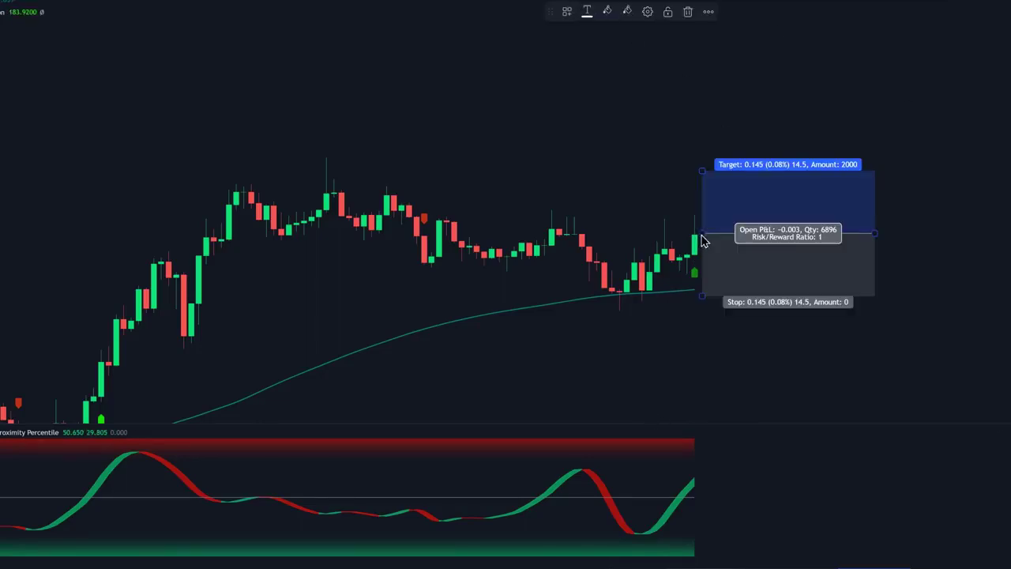
drag(935, 235, 993, 235)
click(693, 295)
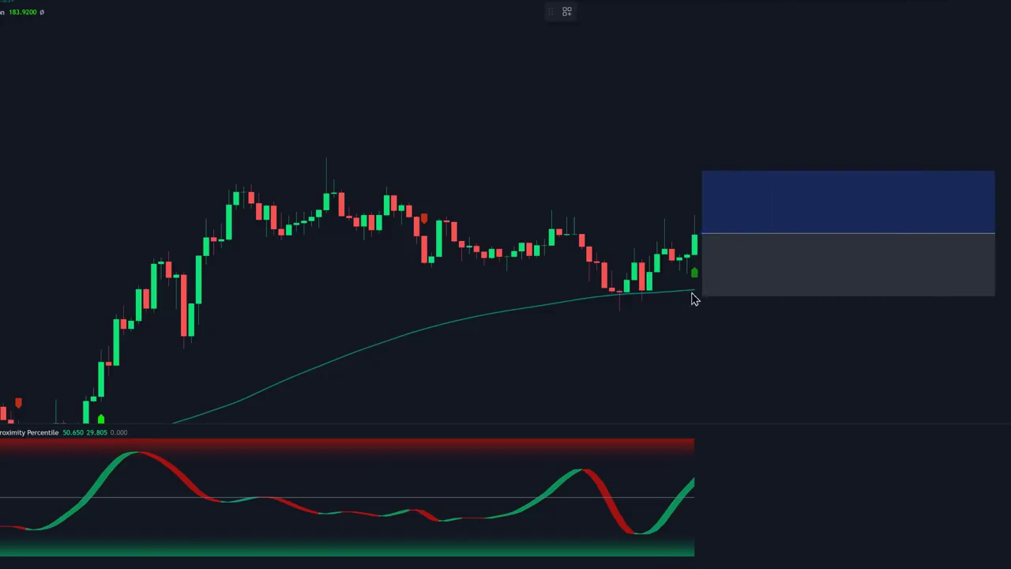
drag(690, 294, 722, 289)
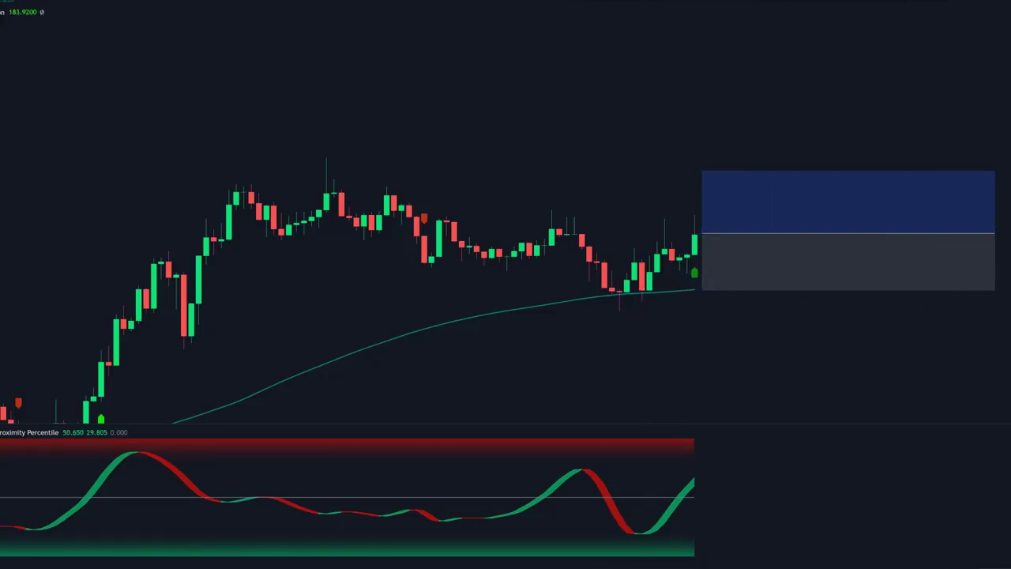
drag(702, 170, 708, 147)
click(754, 320)
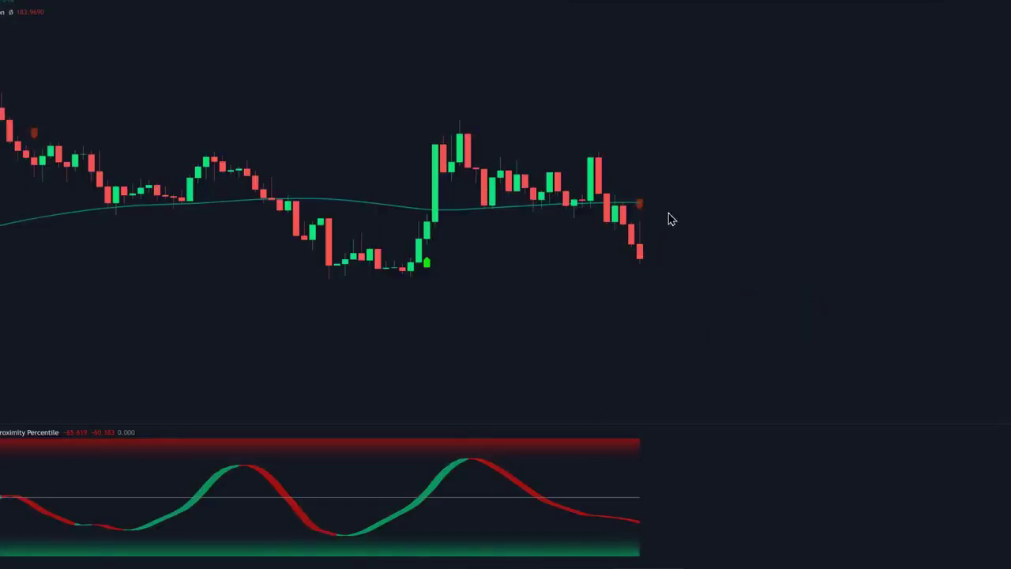
Step: Place a short position at the sell signal, extend it right, set the stop at the swing high and pull the target lower
click(643, 210)
click(647, 258)
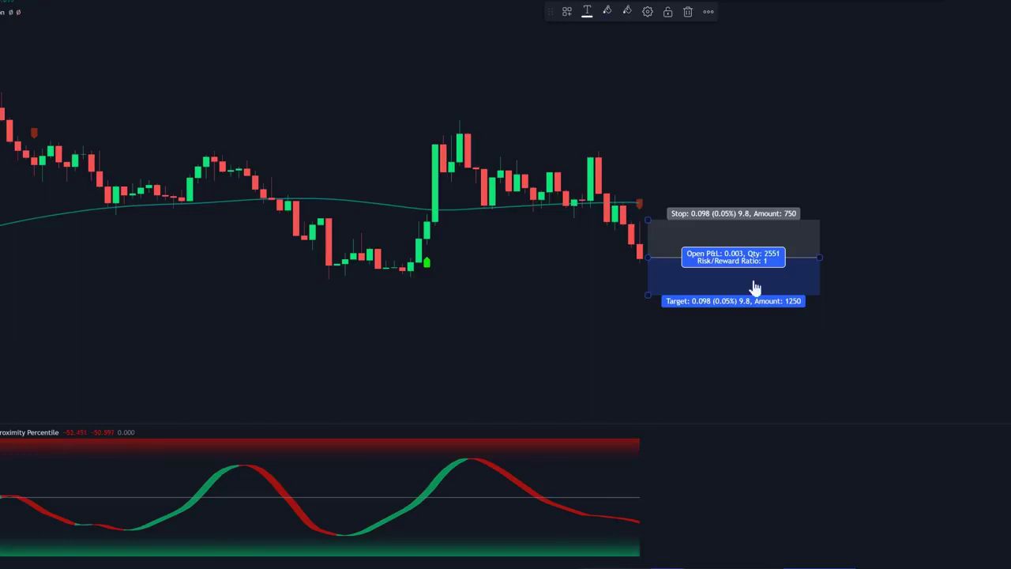
drag(959, 256, 1007, 255)
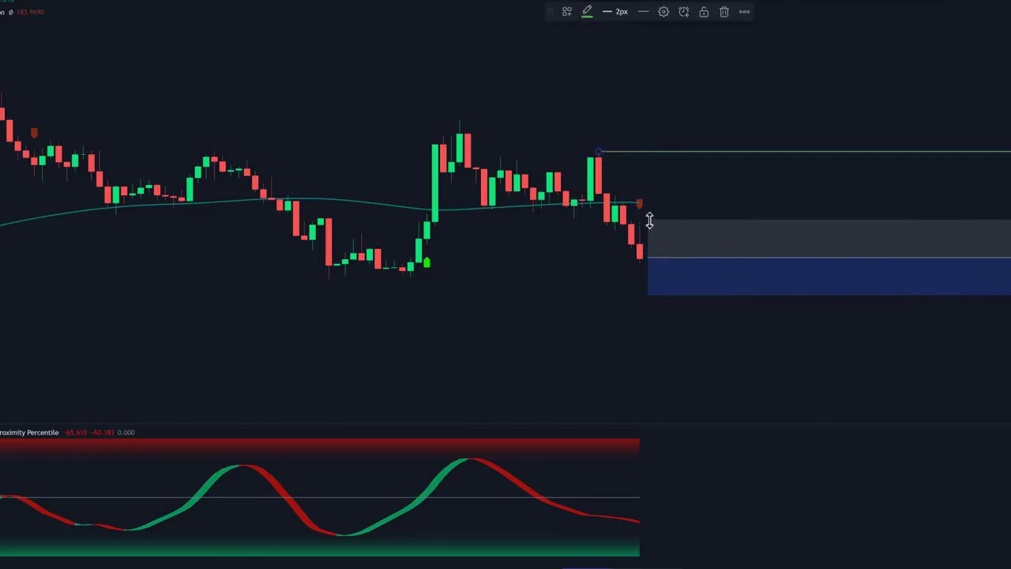
drag(649, 218, 663, 143)
click(604, 150)
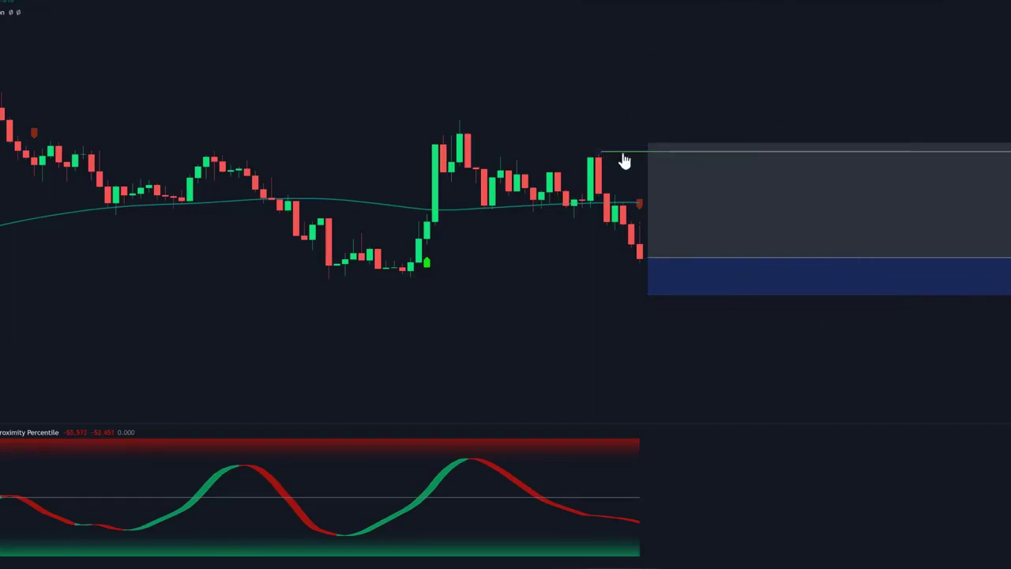
drag(635, 297, 639, 395)
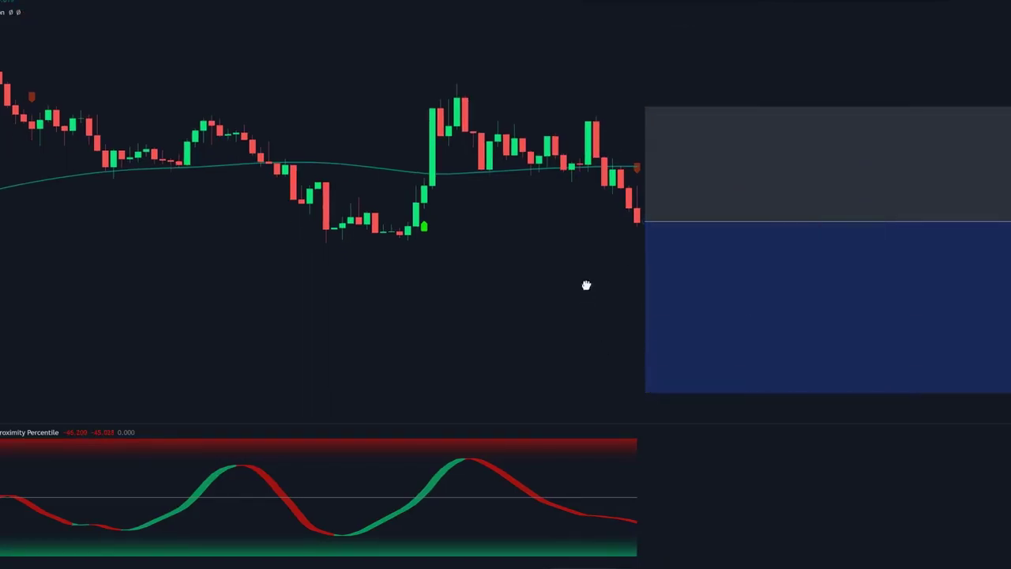
drag(584, 284, 576, 260)
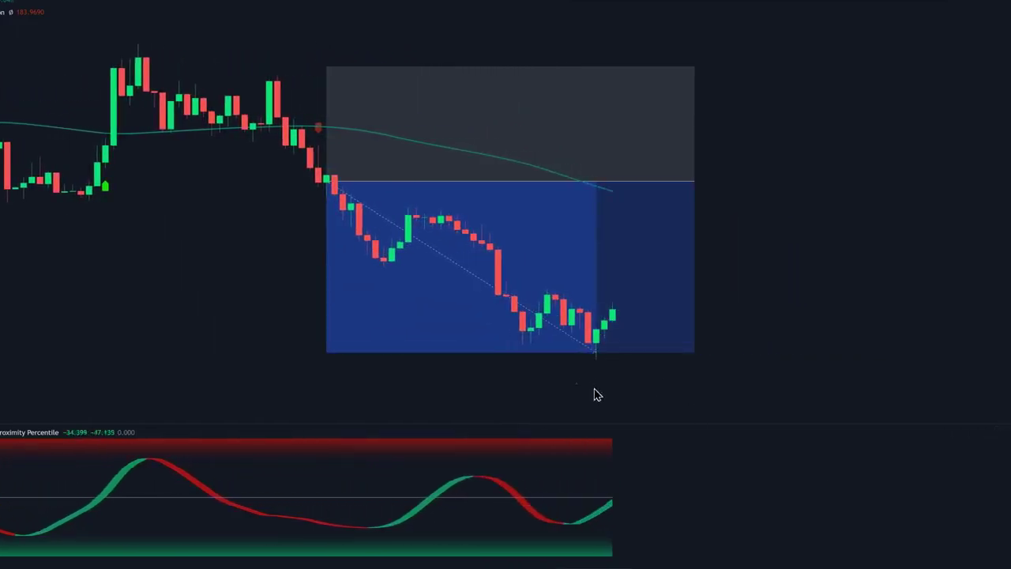
drag(597, 395, 659, 395)
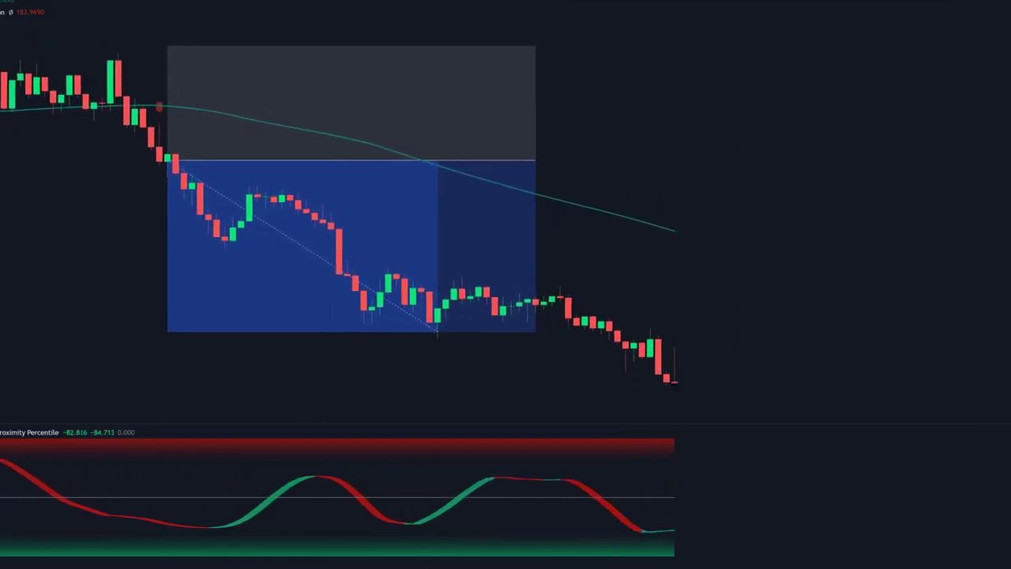
scroll(703, 406, up, 3)
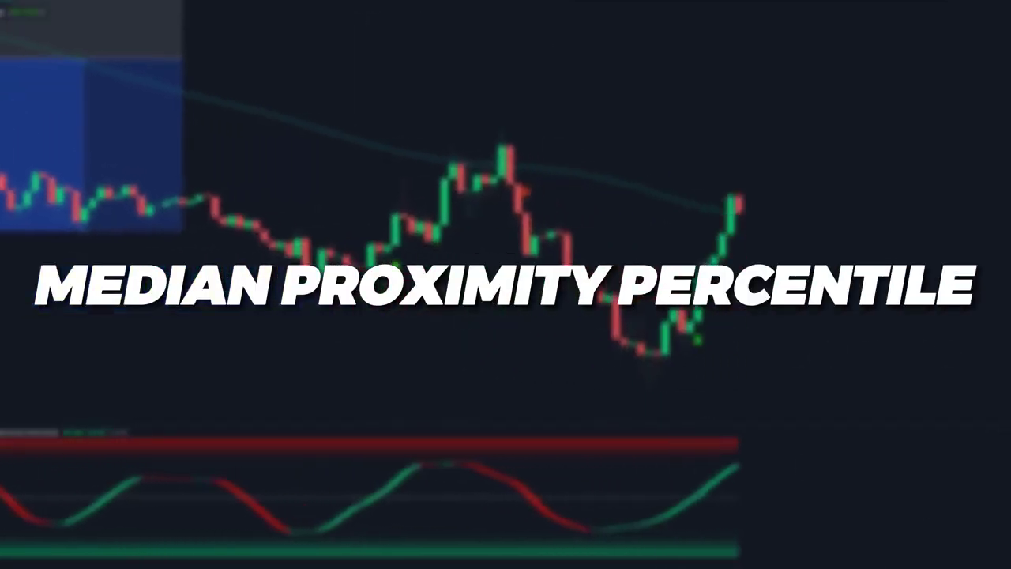